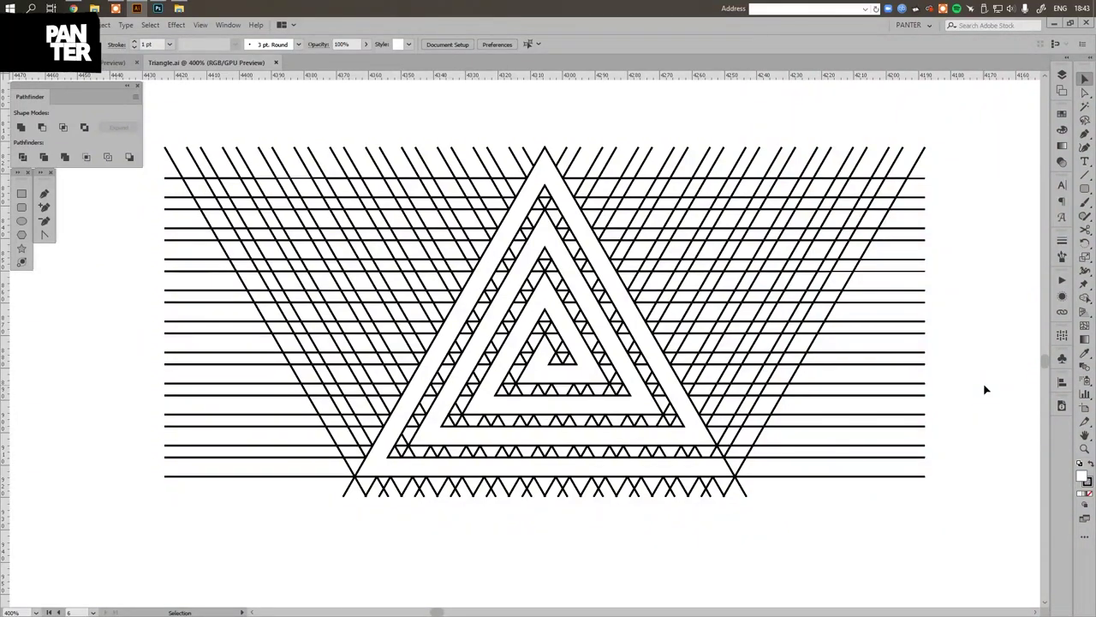
Step: Close the finished Triangle.ai example, leaving the blank Untitled-3 document
scroll(986, 336, up, 1)
key(space)
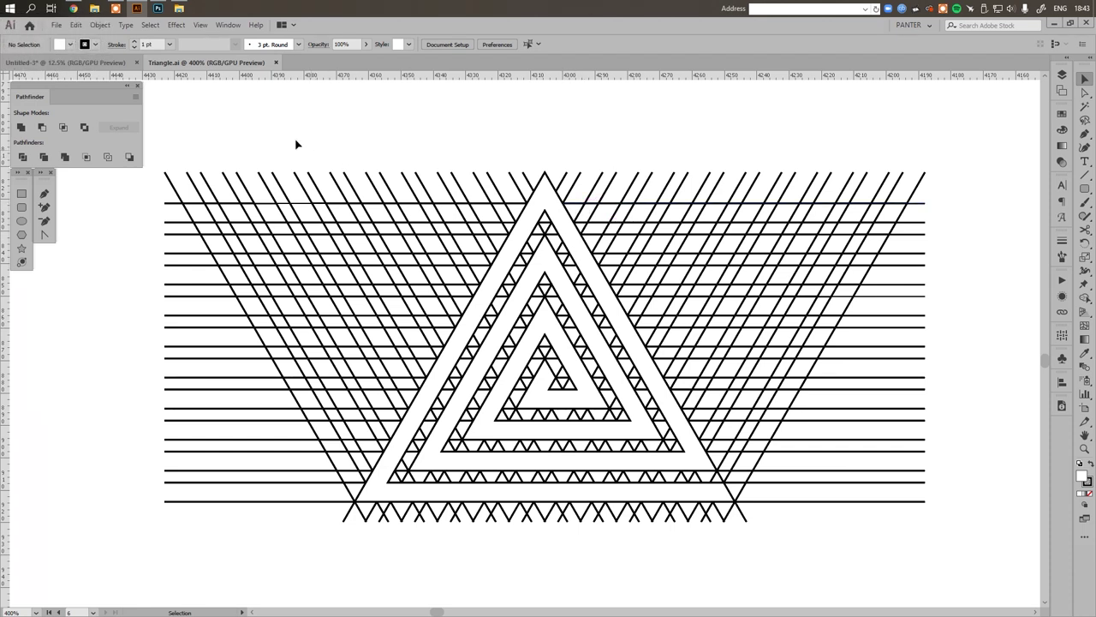
click(276, 63)
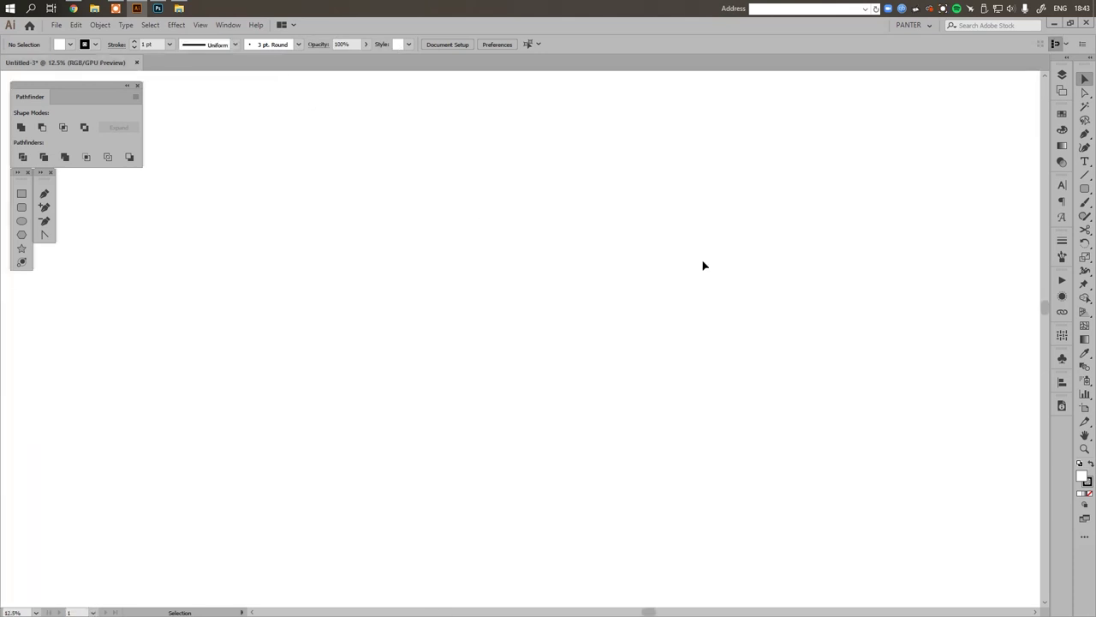
Step: Set the fill to None, collapse the Color panel, and choose the Star Tool
click(1091, 494)
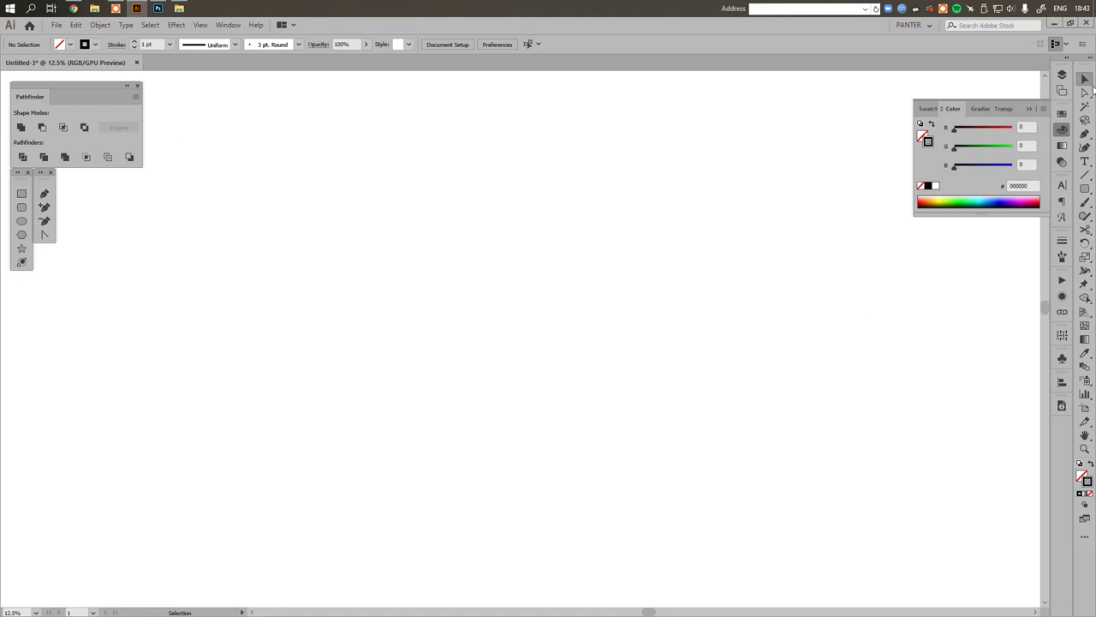
click(1030, 110)
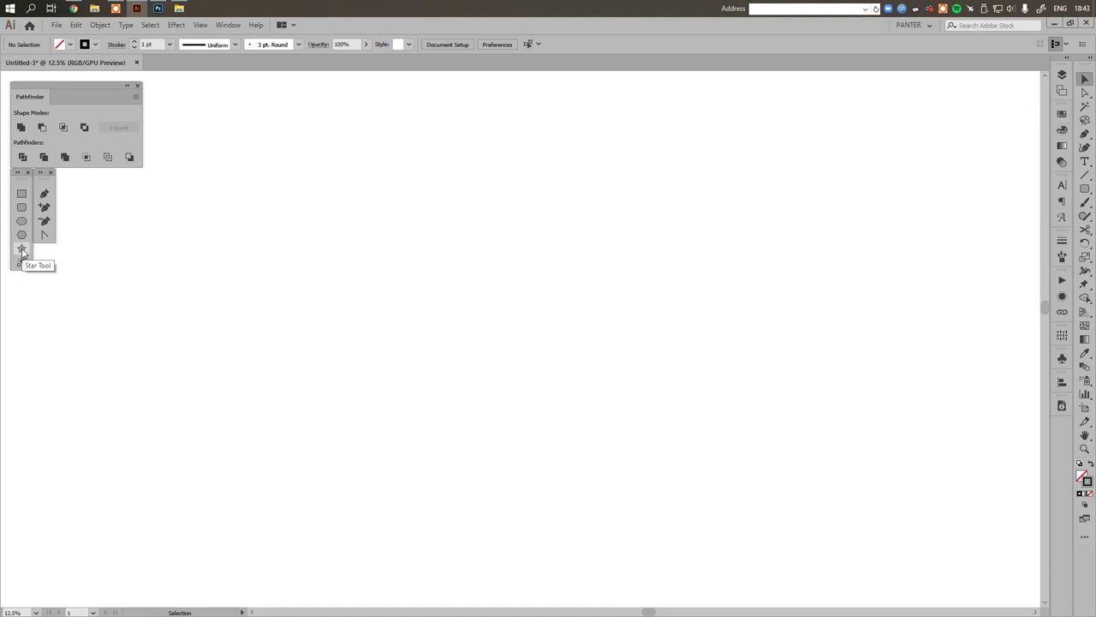
click(1085, 191)
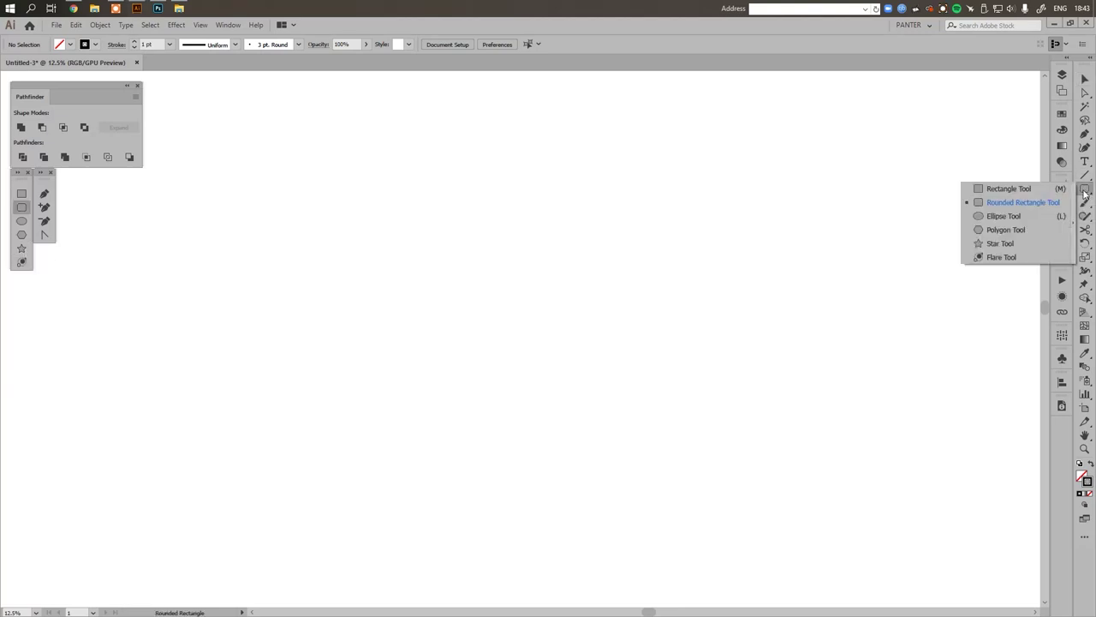
click(1087, 193)
click(1007, 245)
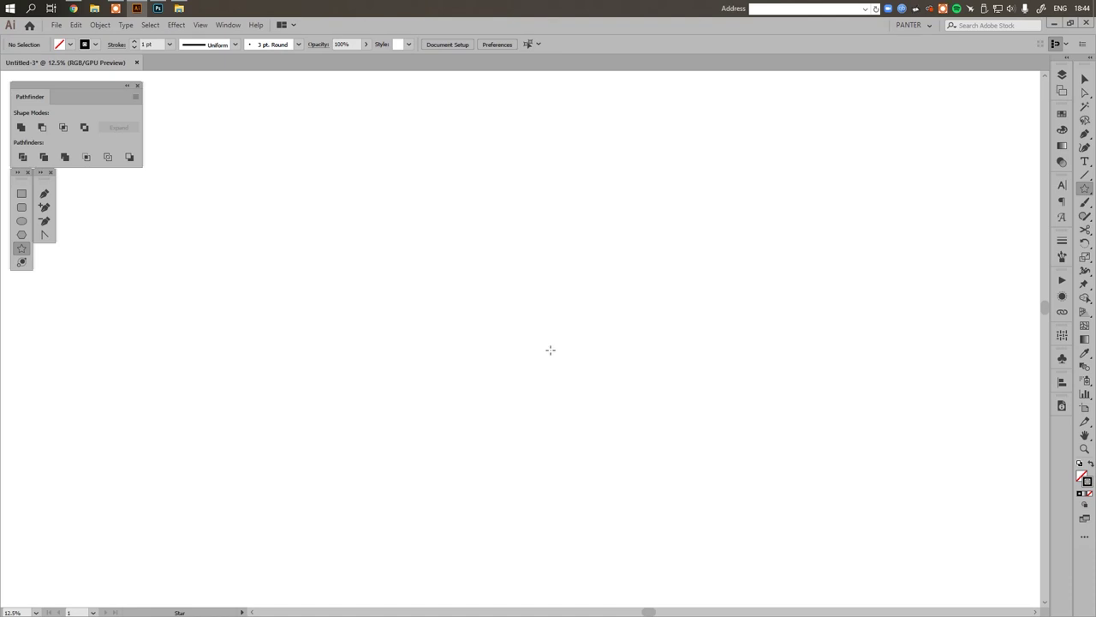
Step: Drag out a star and reduce it to three points to form a triangle outline
drag(545, 345, 653, 444)
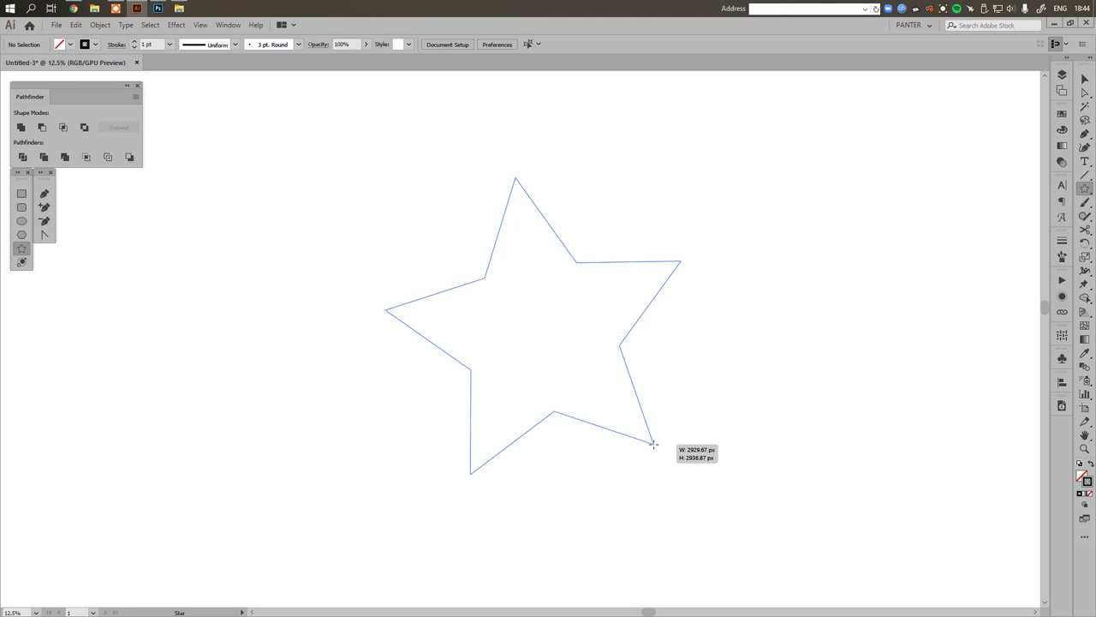
drag(653, 443, 653, 444)
key(Down)
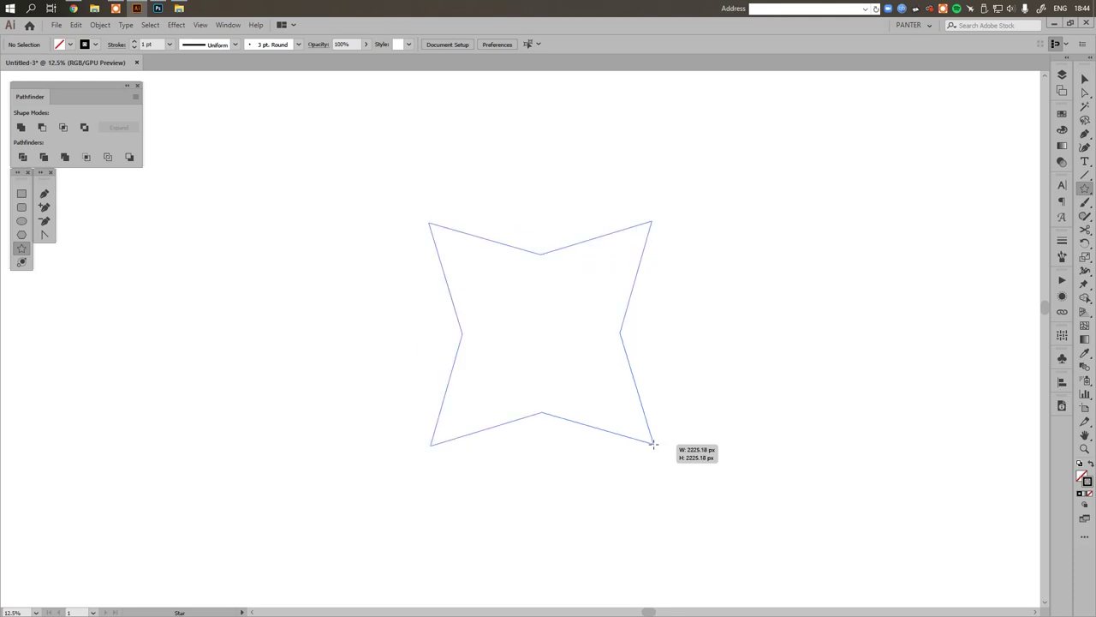
key(Down)
drag(654, 443, 699, 431)
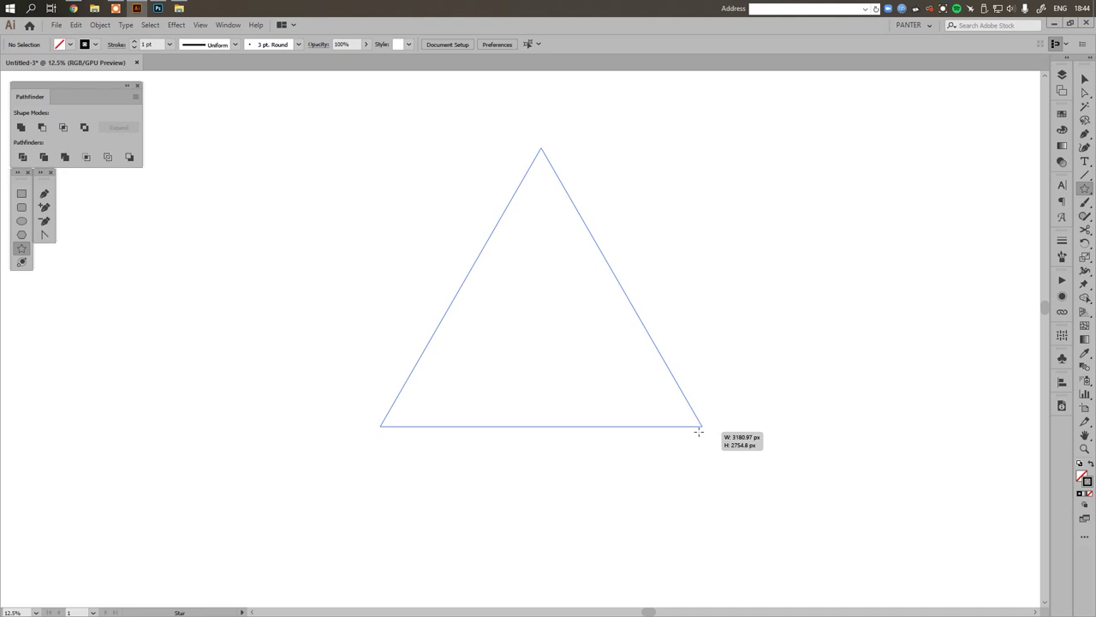
drag(699, 432, 699, 432)
Step: Nudge the triangle slightly down with the Selection tool and deselect it
key(v)
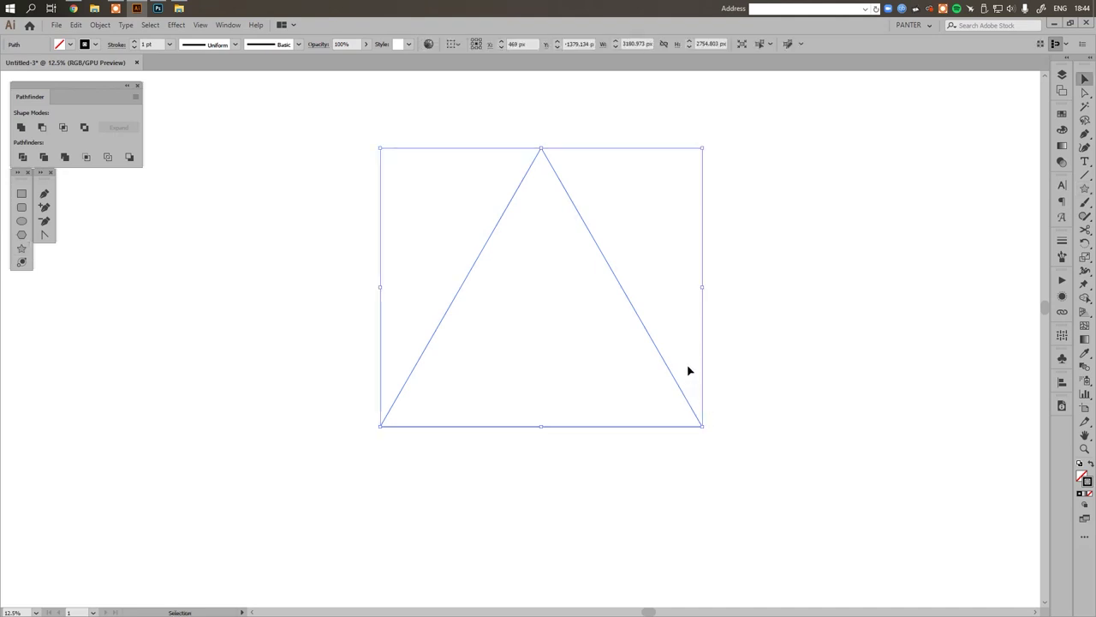
drag(674, 380, 670, 426)
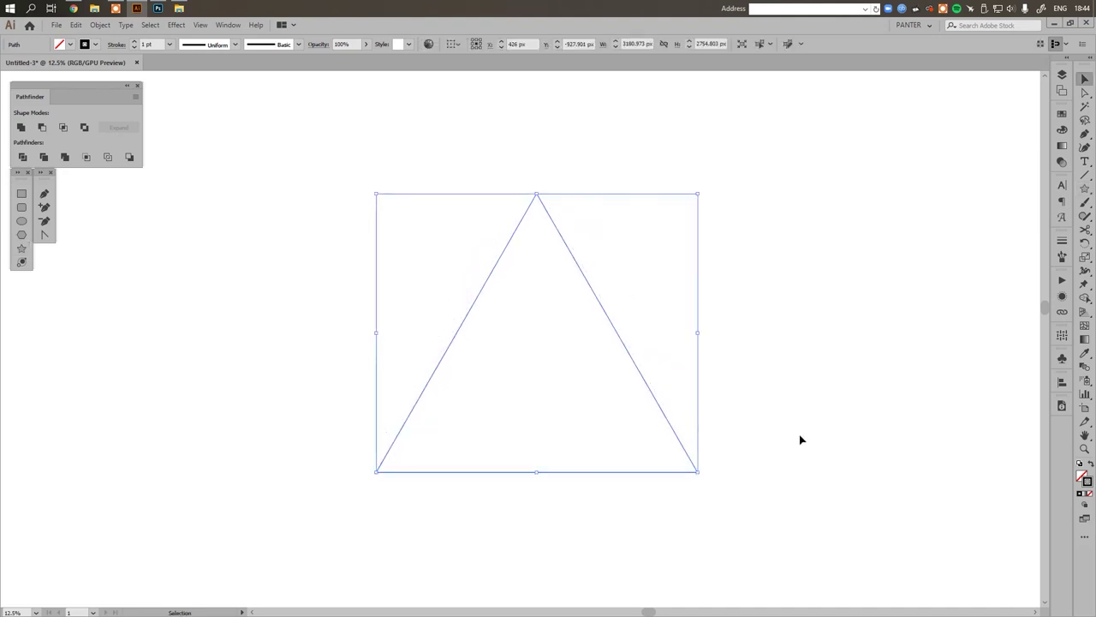
click(758, 404)
Step: Delete the triangle's bottom and right sides and add a midway anchor to the left edge
drag(780, 481, 537, 283)
key(a)
drag(758, 503, 527, 310)
key(Delete)
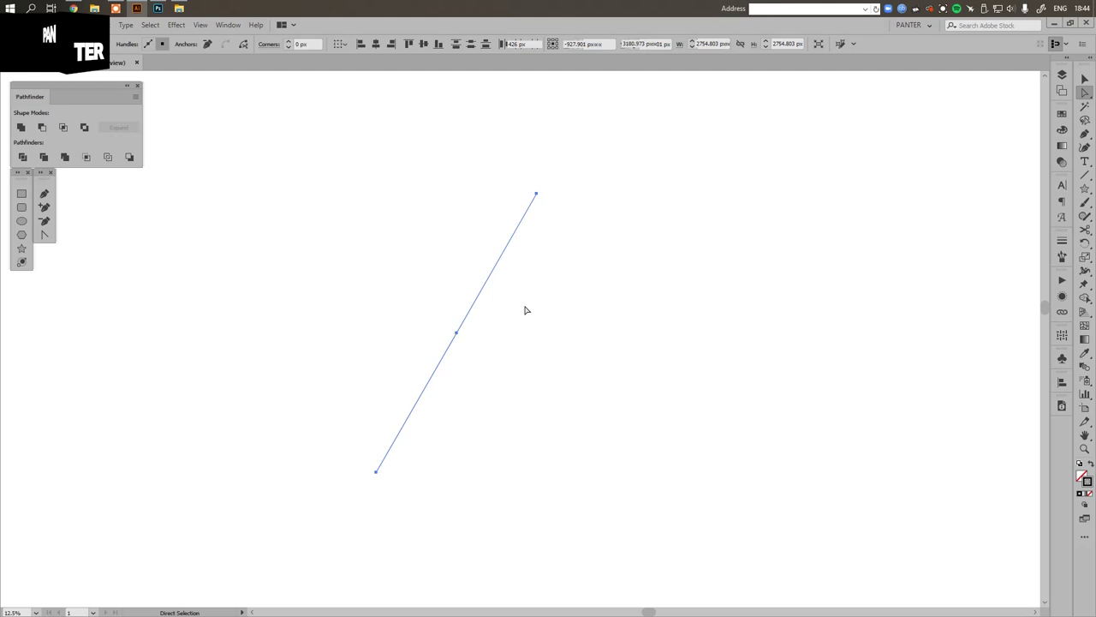
key(p)
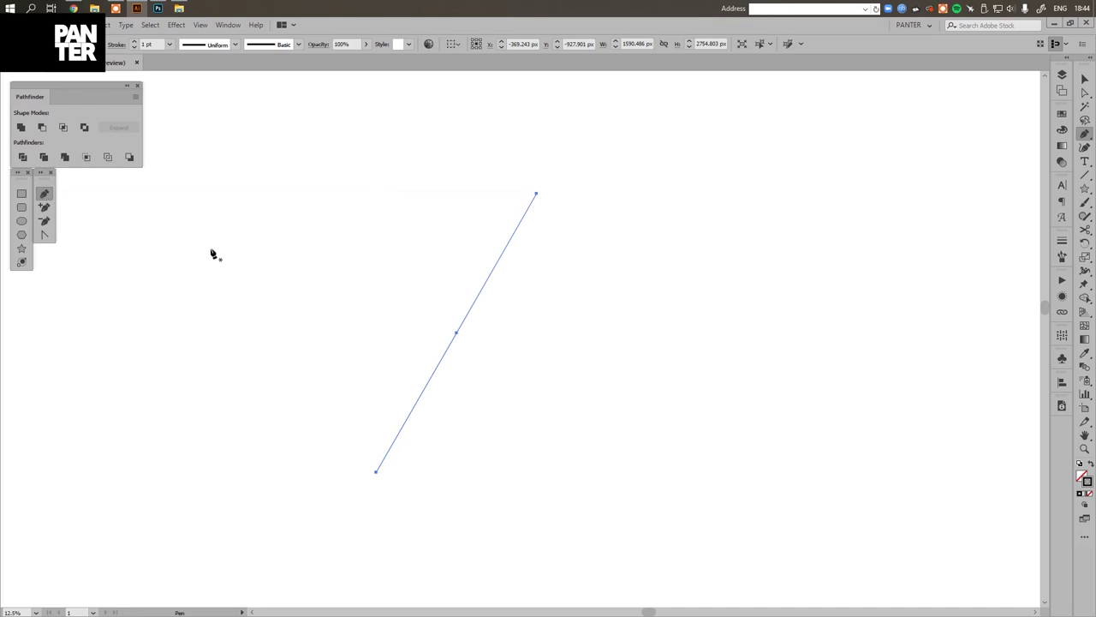
click(458, 335)
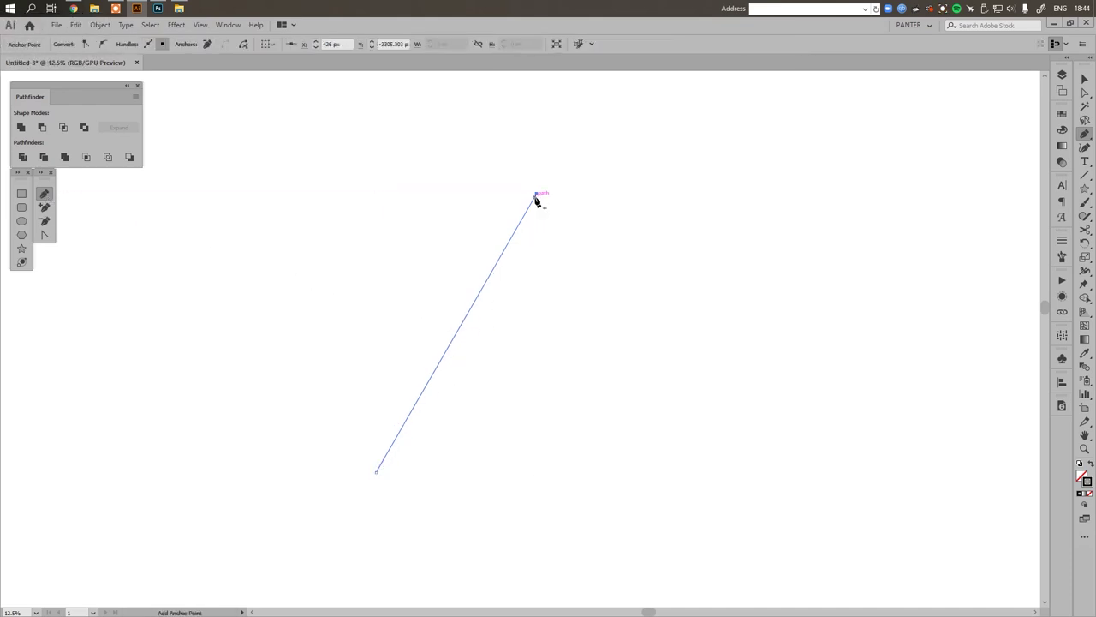
key(v)
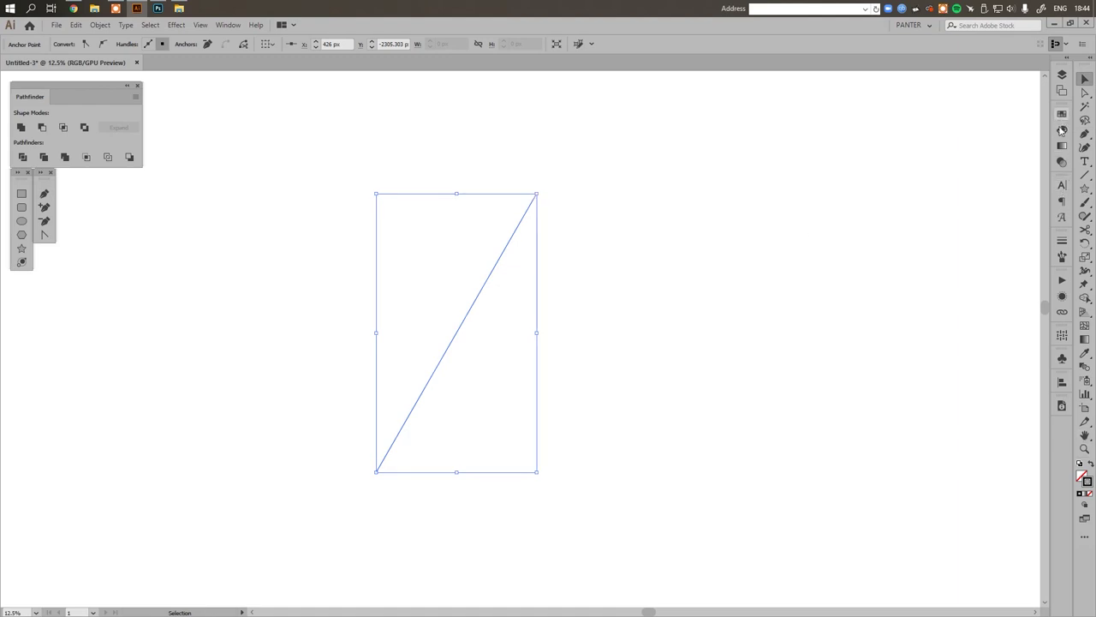
Step: Give the diagonal line a 6 pt stroke weight and scale it up slightly
click(1062, 241)
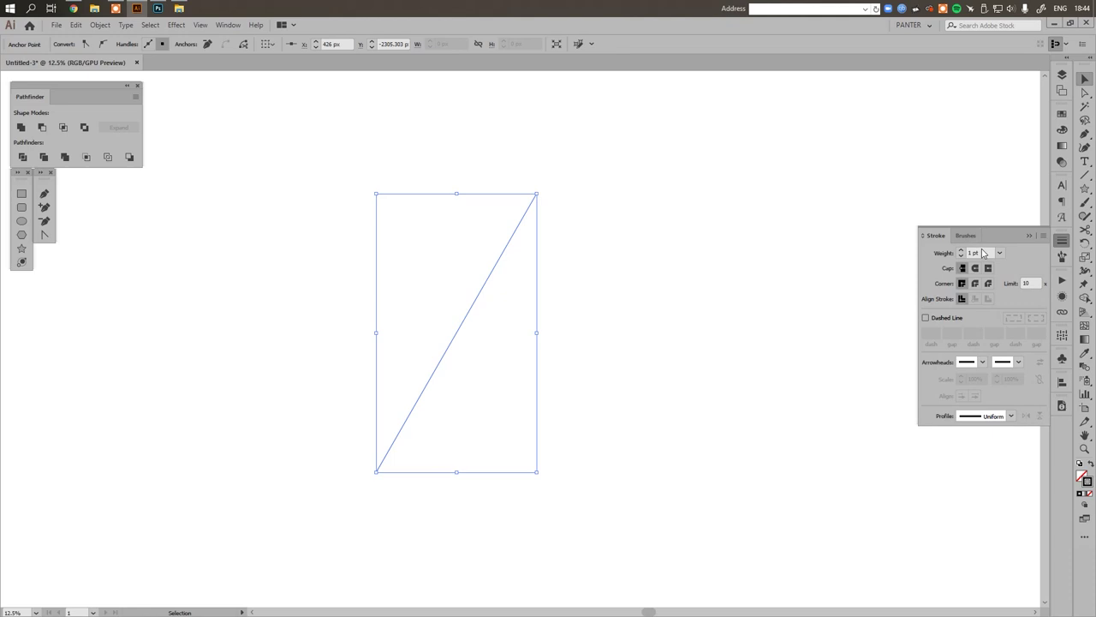
click(982, 253)
text(3)
key(Return)
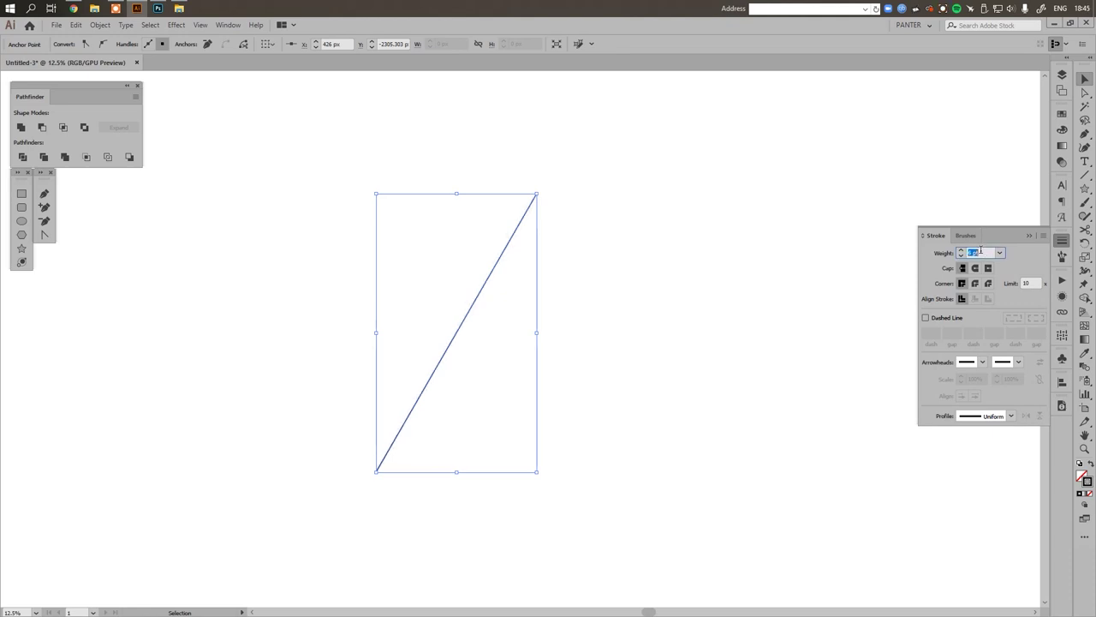
click(1030, 235)
drag(536, 193, 609, 125)
key(space)
drag(622, 243, 536, 249)
Step: Alt-drag a copy of the diagonal line 187 px to the right
click(474, 321)
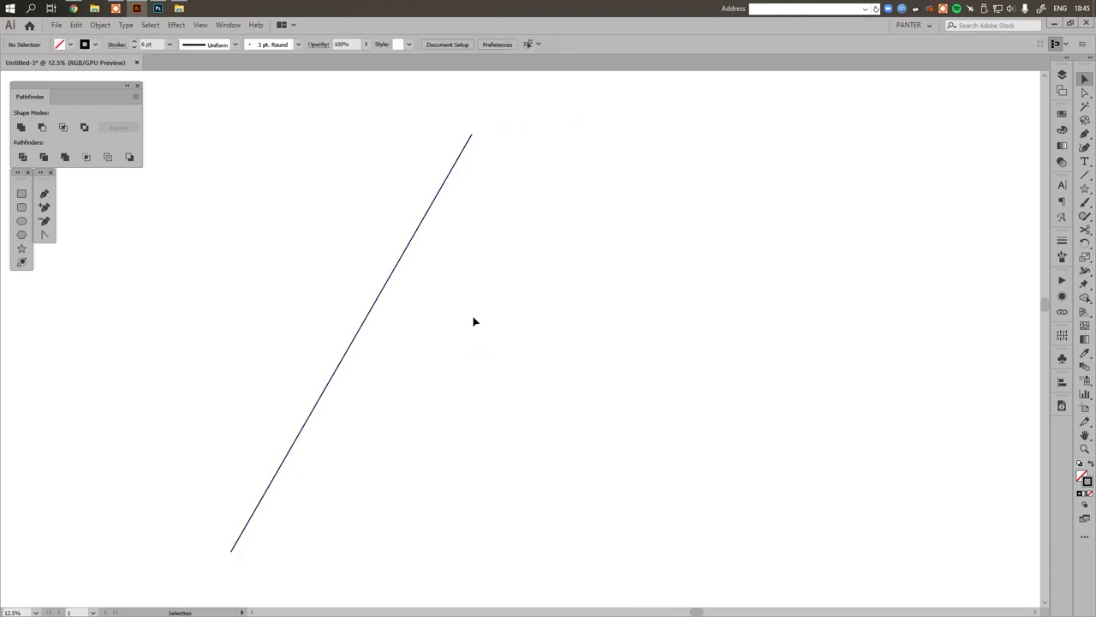
click(374, 298)
drag(384, 296, 403, 299)
key(ctrl+z)
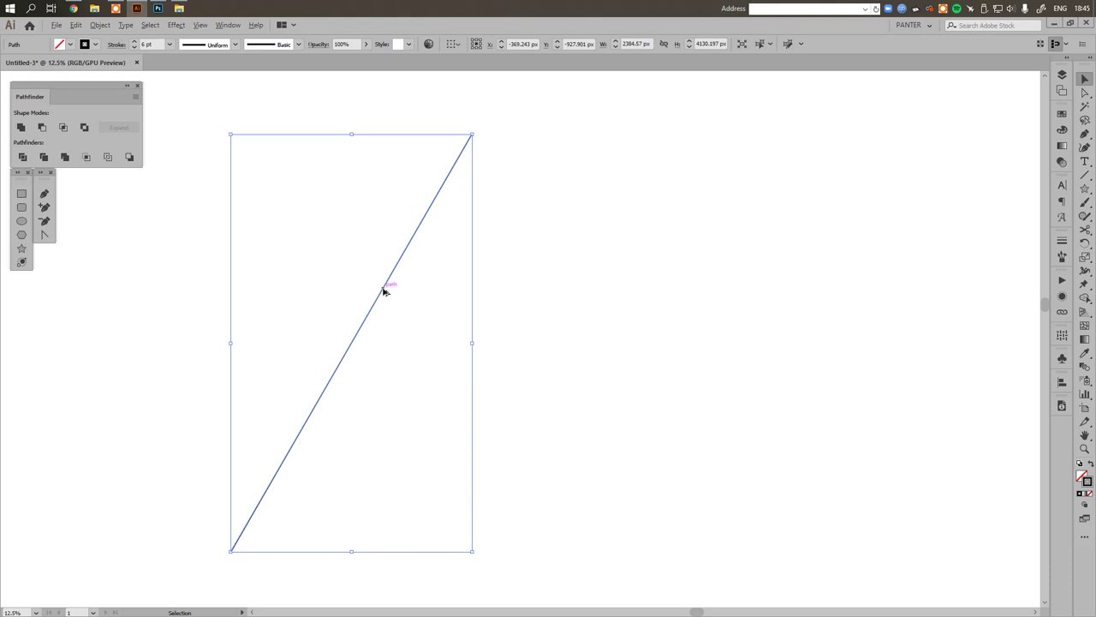
mouse_move(384, 291)
mouse_down()
mouse_move(403, 311)
mouse_move(402, 295)
mouse_up()
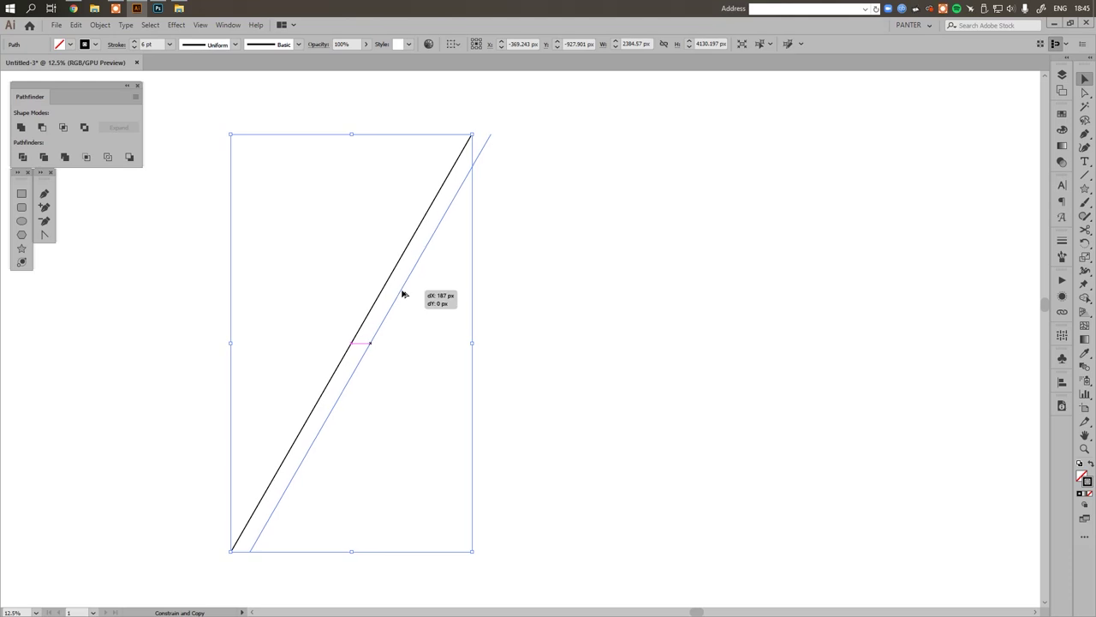
drag(403, 294, 403, 293)
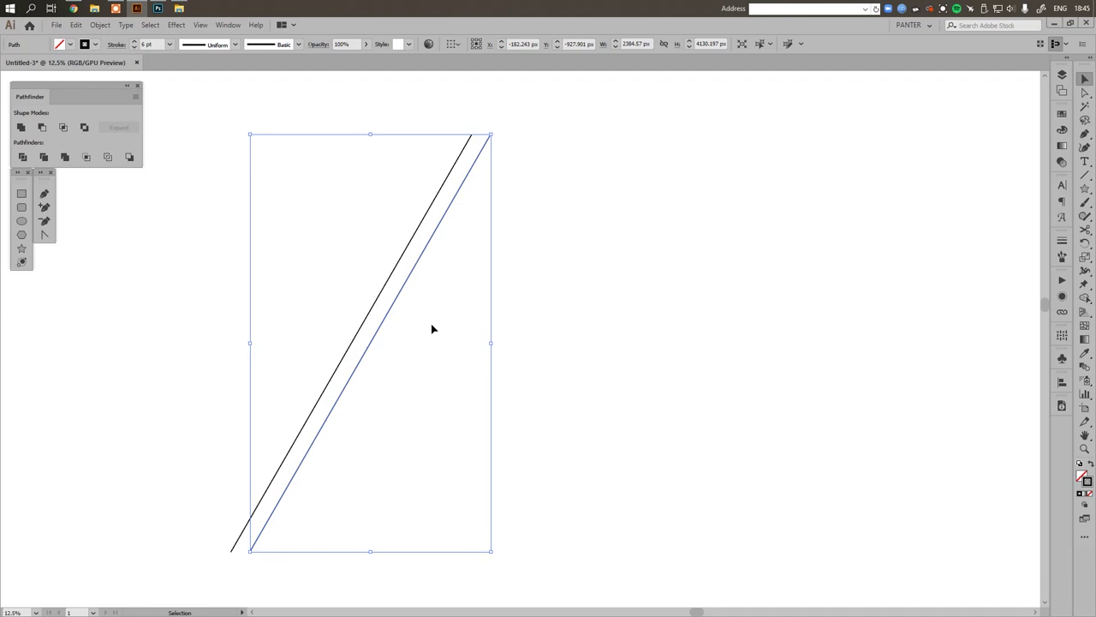
Step: Group the two parallel lines, zoom in, and copy the pair to the right
shift+click(388, 278)
right_click(345, 275)
click(391, 344)
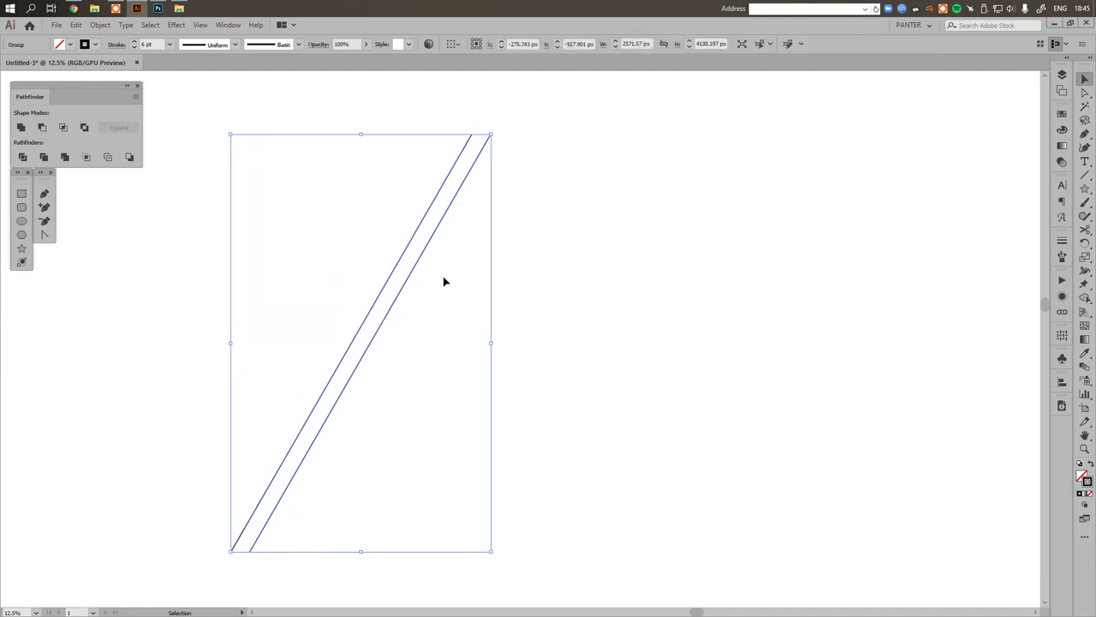
key(z)
mouse_move(424, 295)
mouse_down()
mouse_move(453, 302)
mouse_move(423, 289)
mouse_up()
key(v)
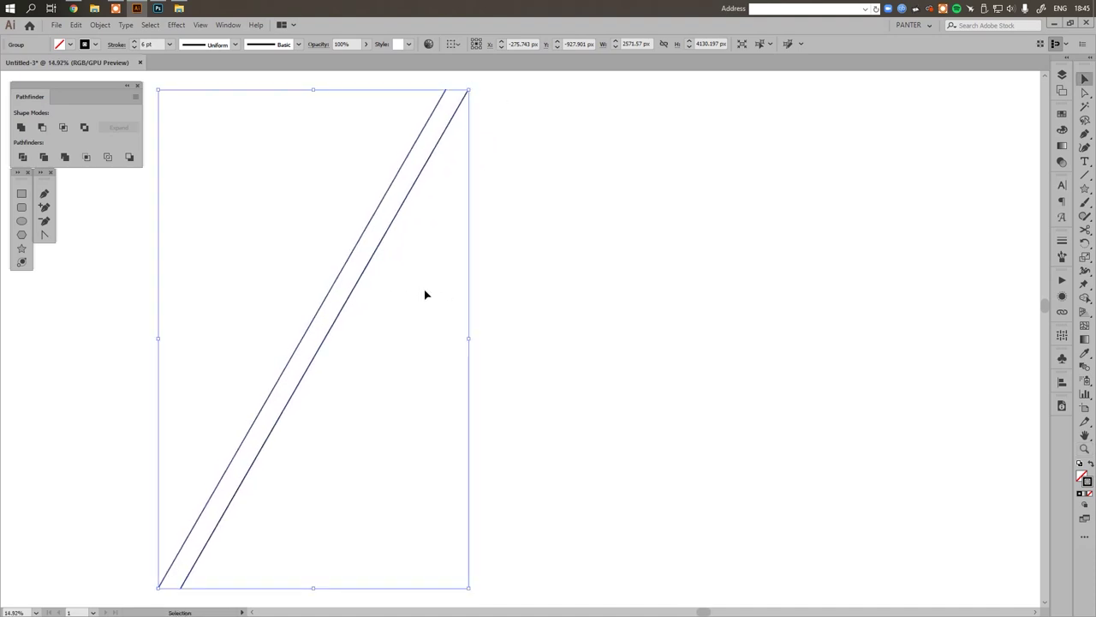
drag(362, 275, 406, 277)
key(ctrl+z)
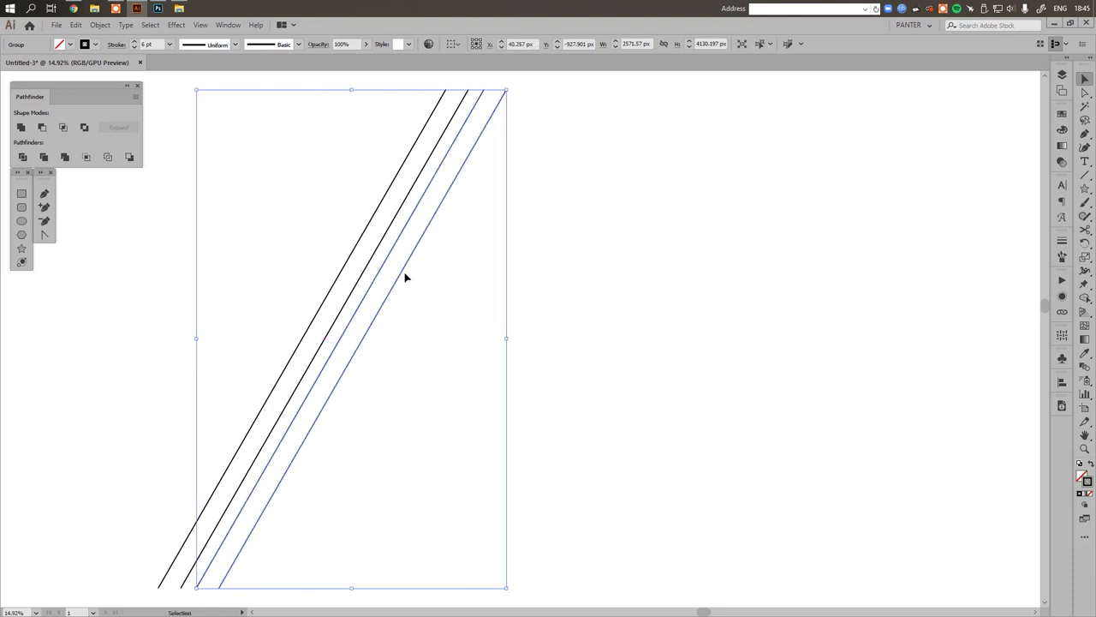
Step: Repeat the copy with Ctrl+D twice to build about twenty parallel lines
key(a)
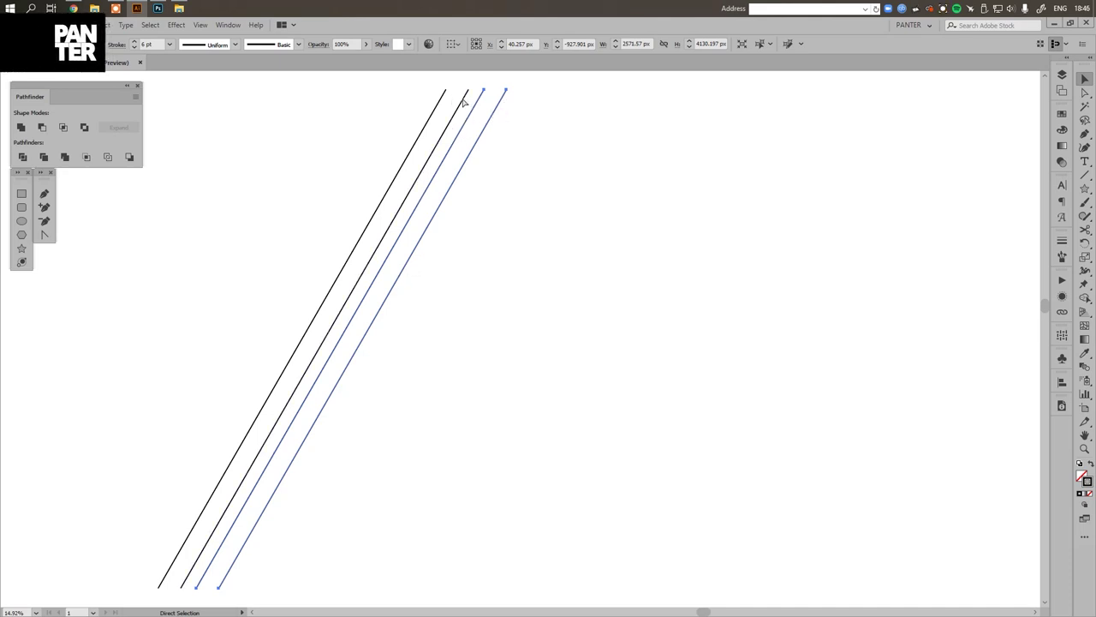
key(ctrl+d)
key(ctrl+d)
key(ctrl+d)
key(ctrl+d)
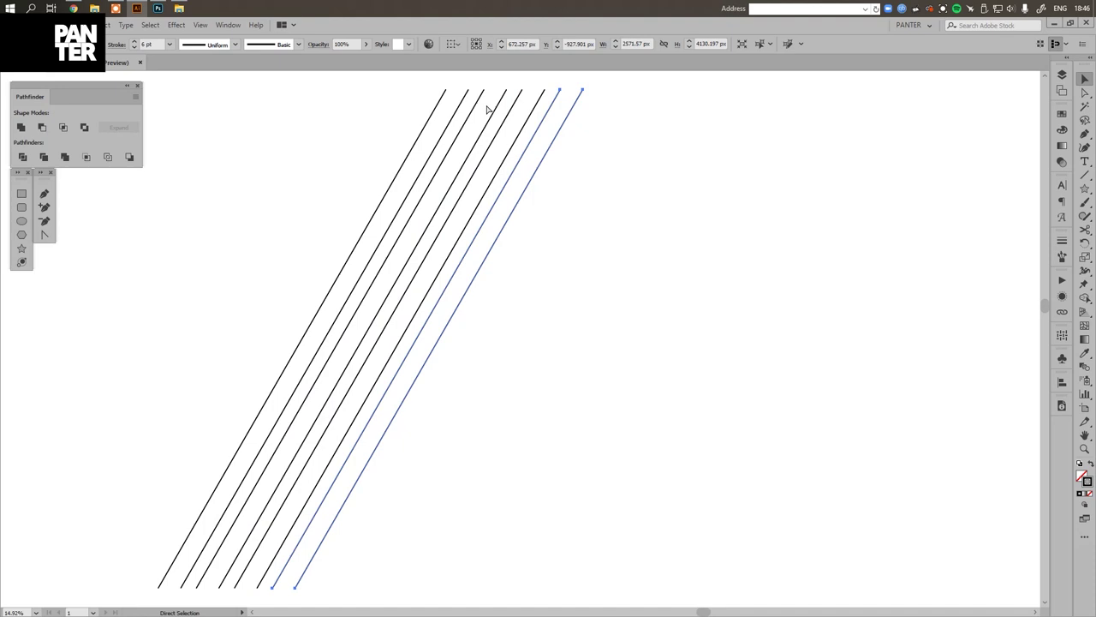
key(ctrl+d)
key(ctrl+d)
key(ctrl+d)
key(ctrl+d)
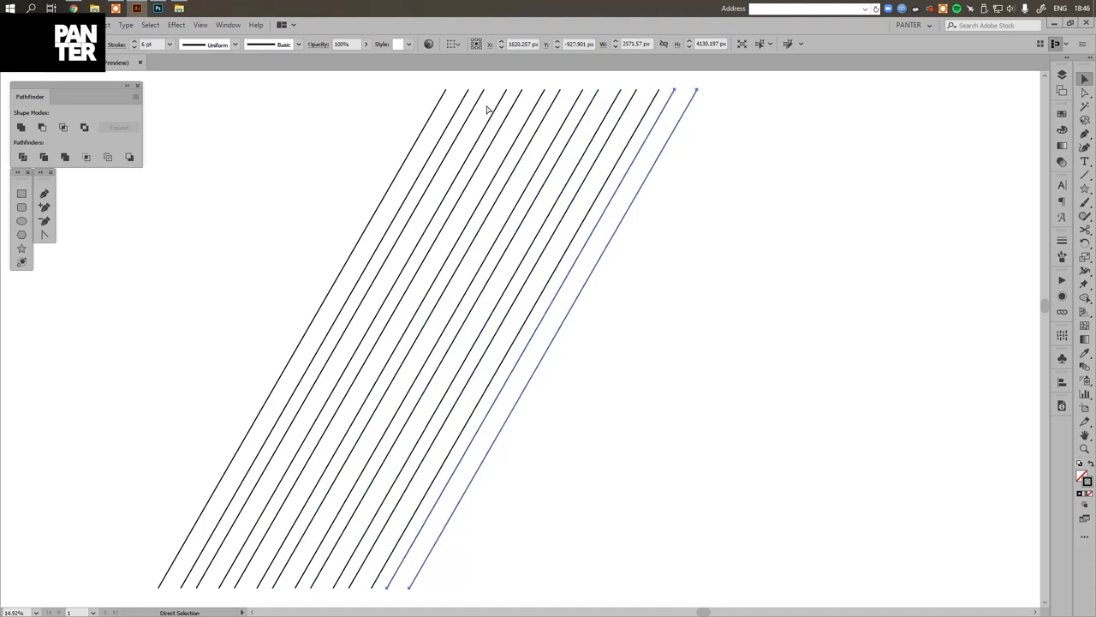
key(v)
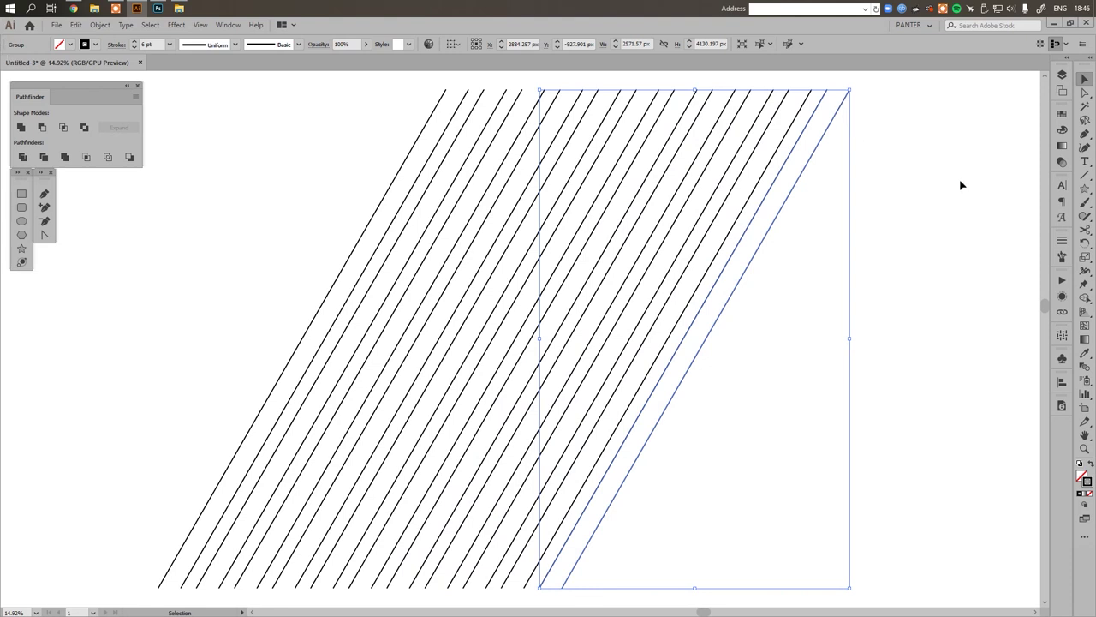
Step: Select and group all the diagonal lines, then pick the Reflect Tool
drag(959, 180, 352, 191)
right_click(434, 197)
click(481, 266)
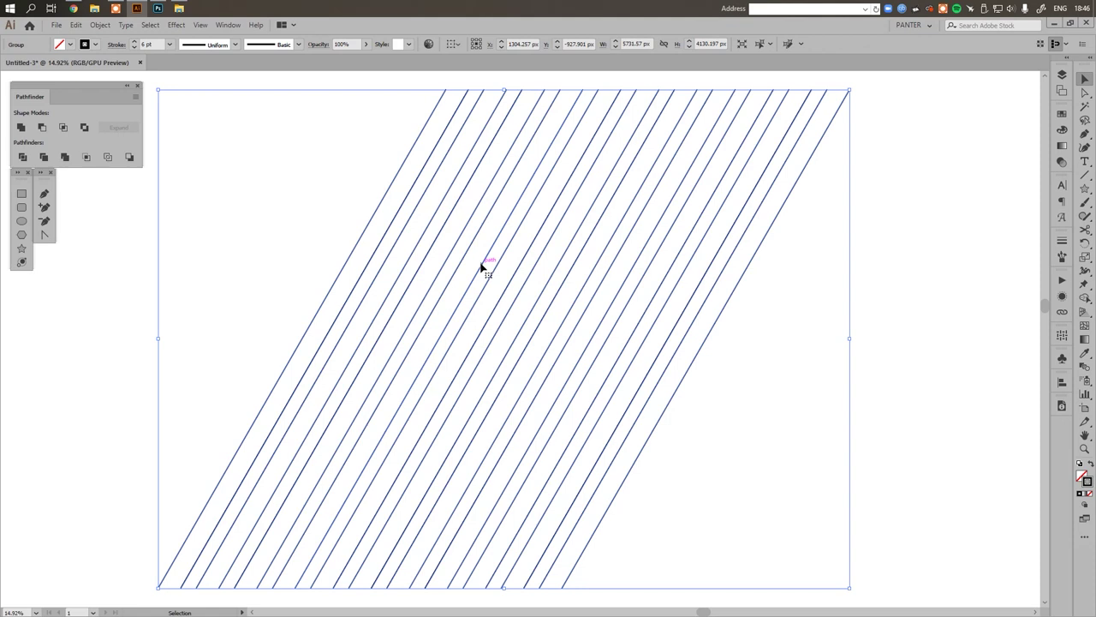
key(o)
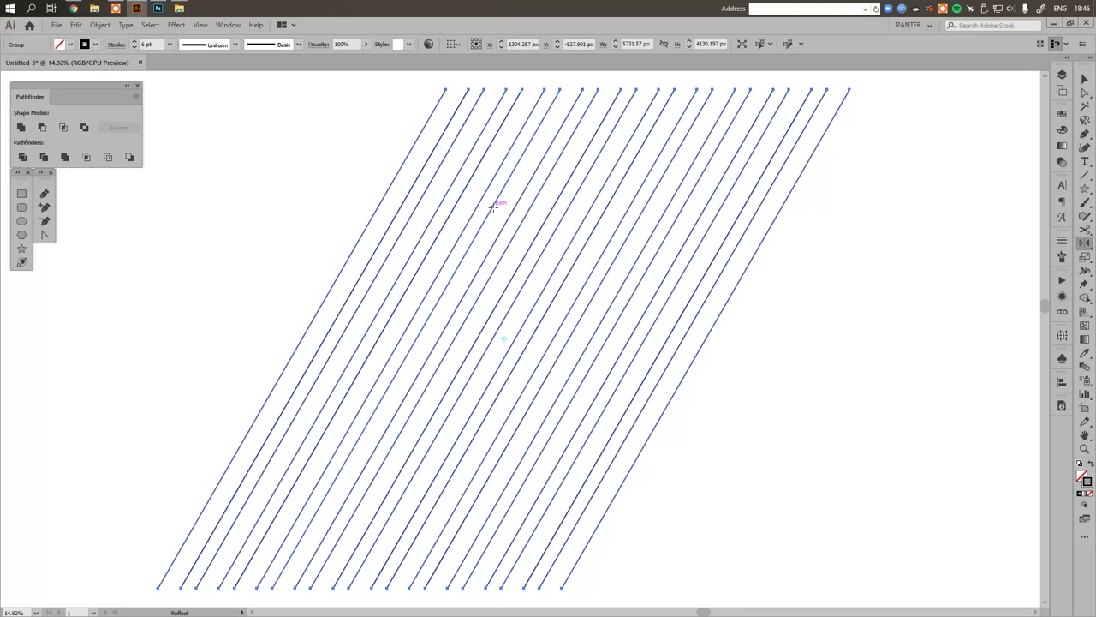
Step: Reflect a copy of the line group across a vertical axis pivoting on the first line's top
click(1084, 246)
alt+click(445, 88)
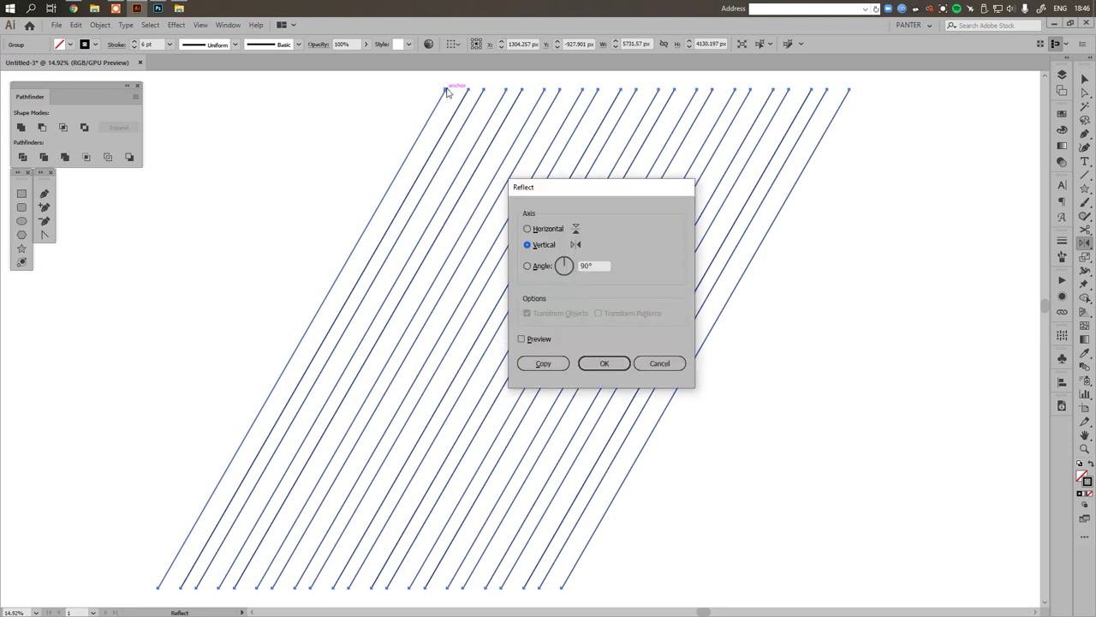
click(550, 229)
click(548, 248)
click(545, 364)
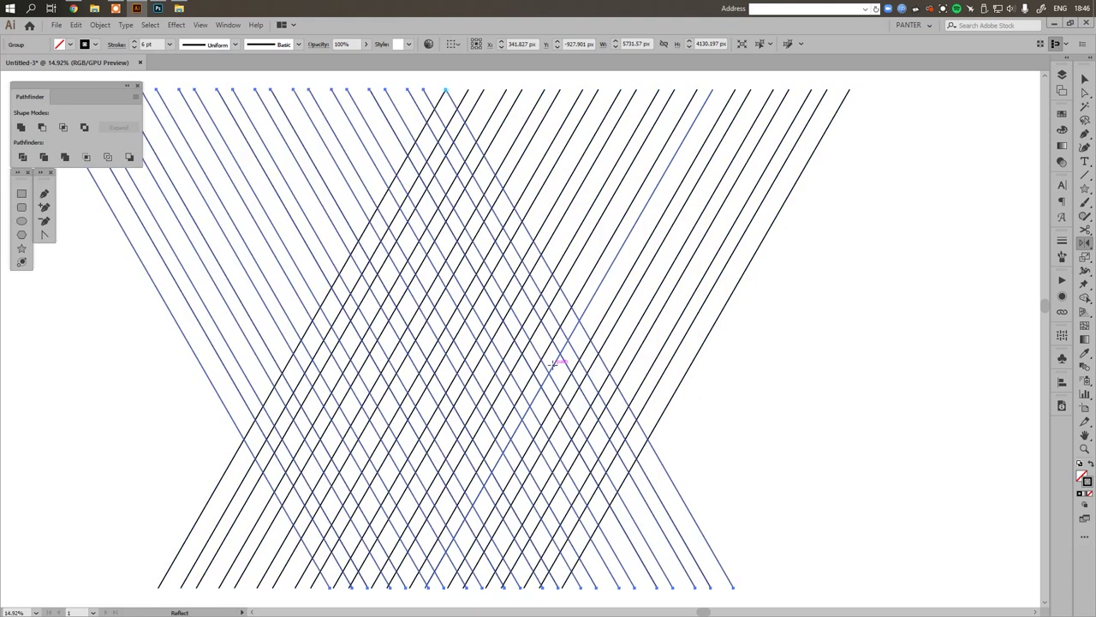
Step: Draw a horizontal Pen line between the leftmost and rightmost crossings of one row
key(v)
click(741, 382)
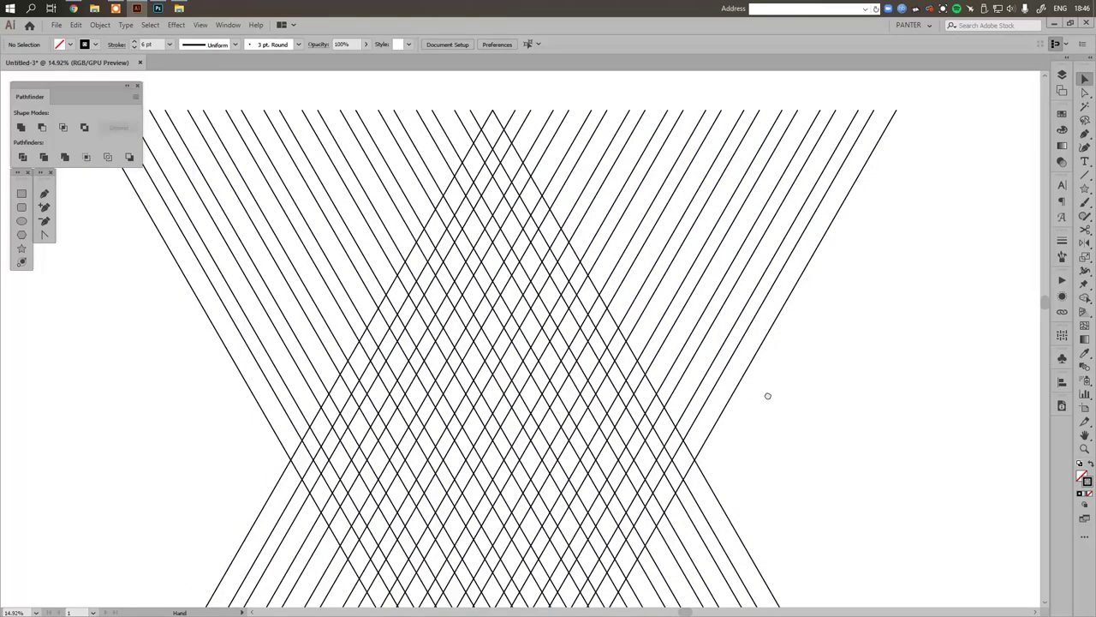
drag(768, 395, 787, 408)
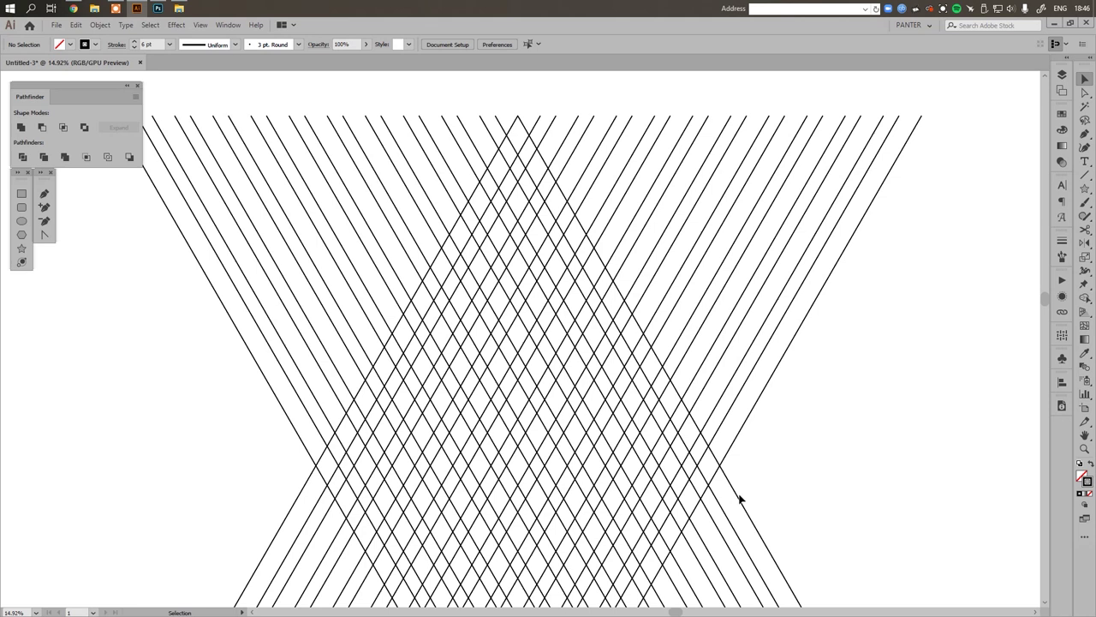
click(46, 192)
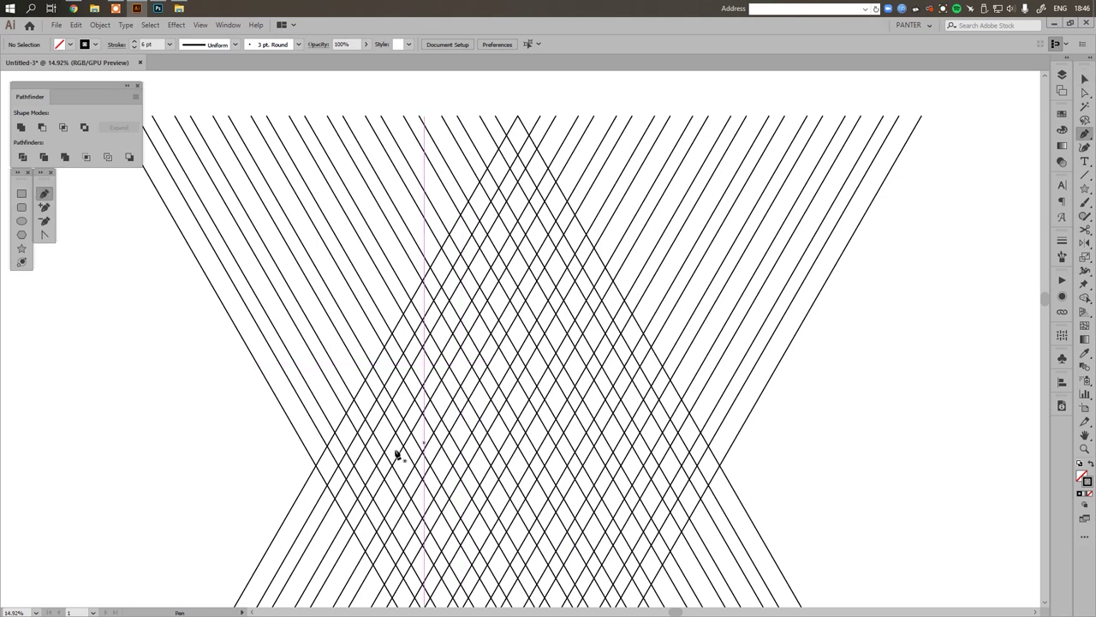
click(316, 465)
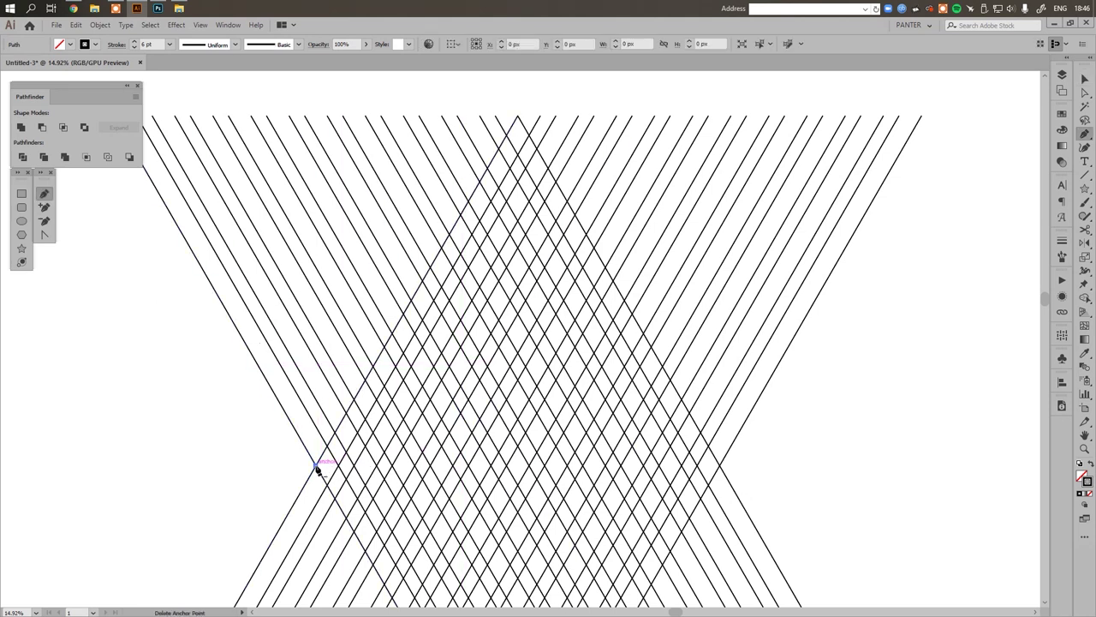
click(720, 465)
Step: Stretch the horizontal line wider across the lattice and zoom in on it
key(v)
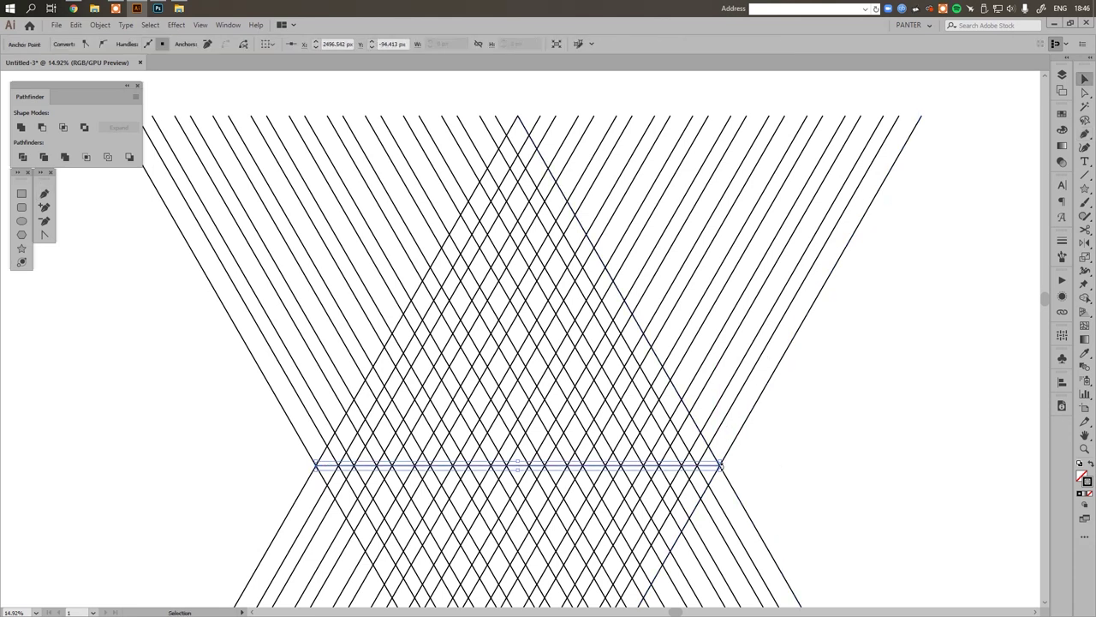
drag(721, 467, 923, 516)
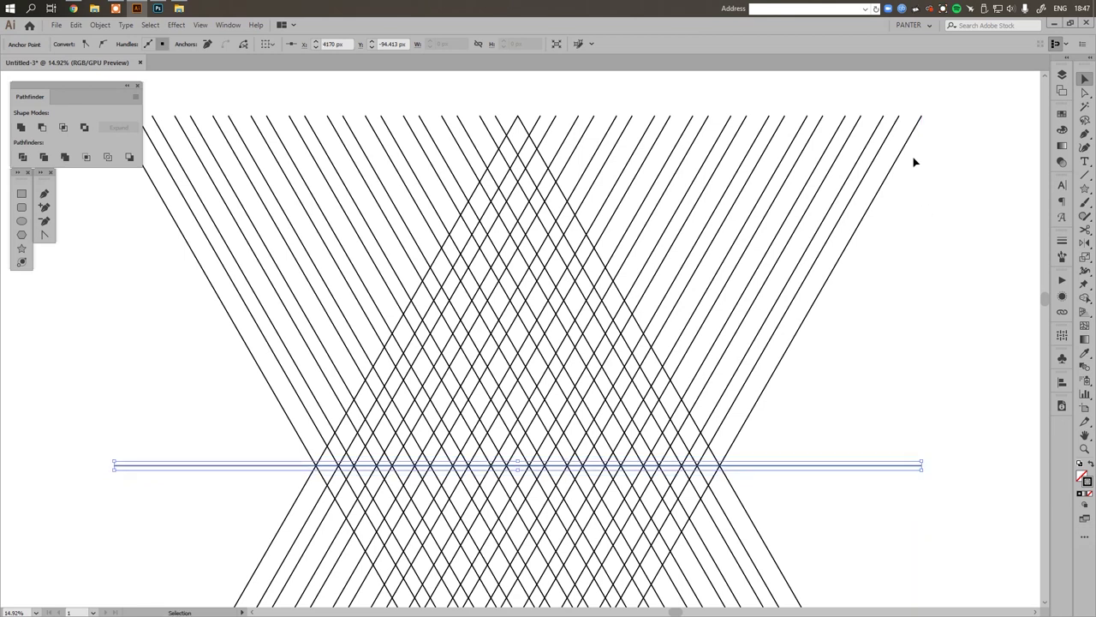
click(828, 425)
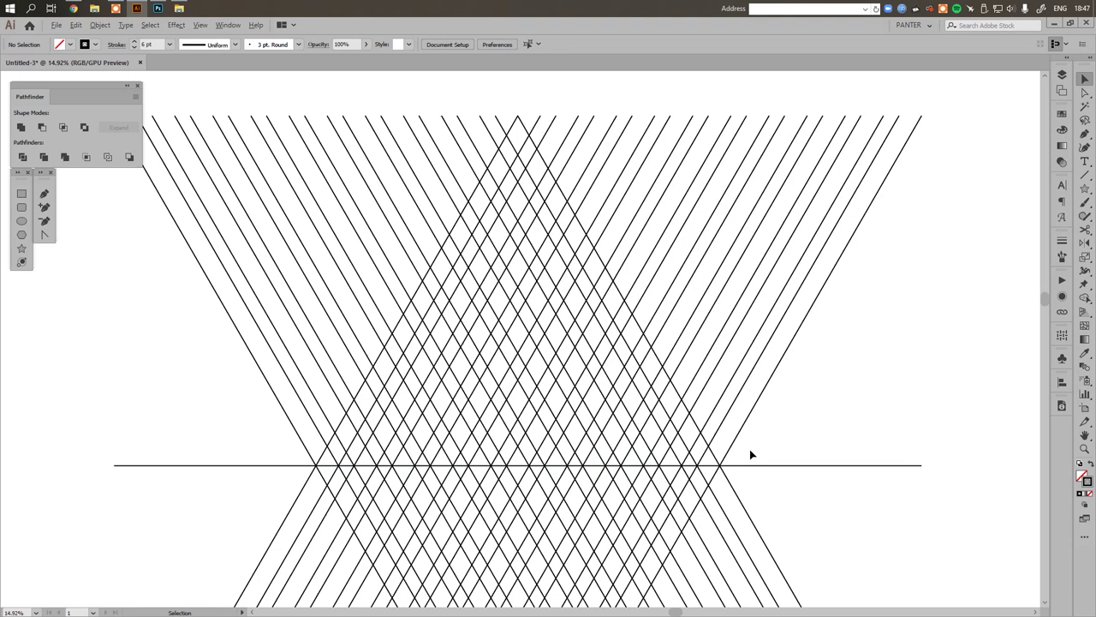
scroll(749, 448, up, 3)
scroll(701, 474, up, 2)
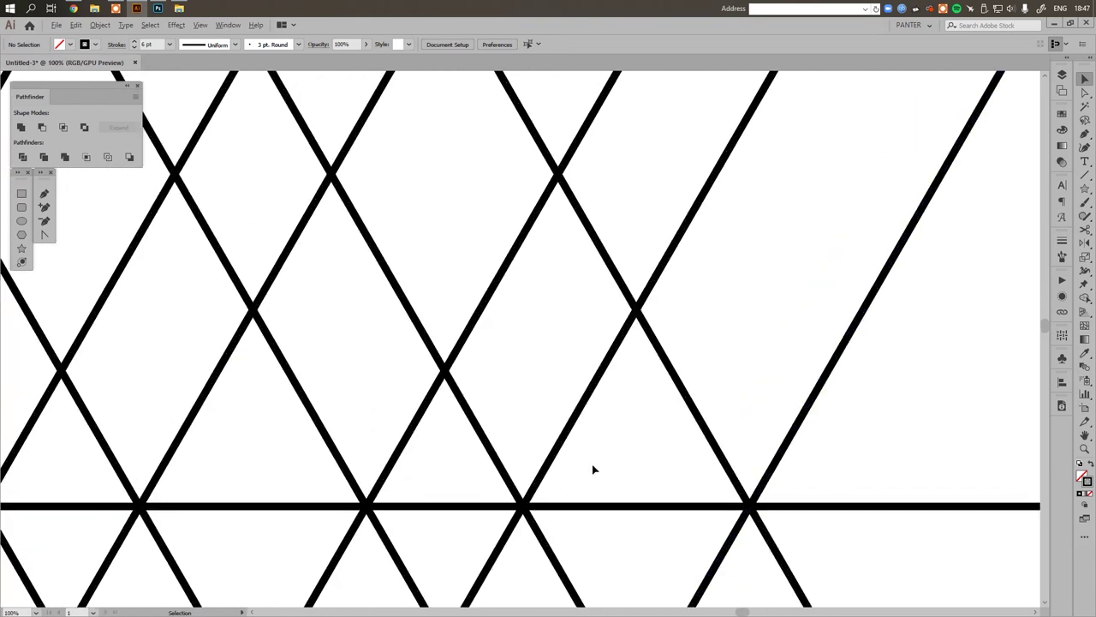
click(611, 507)
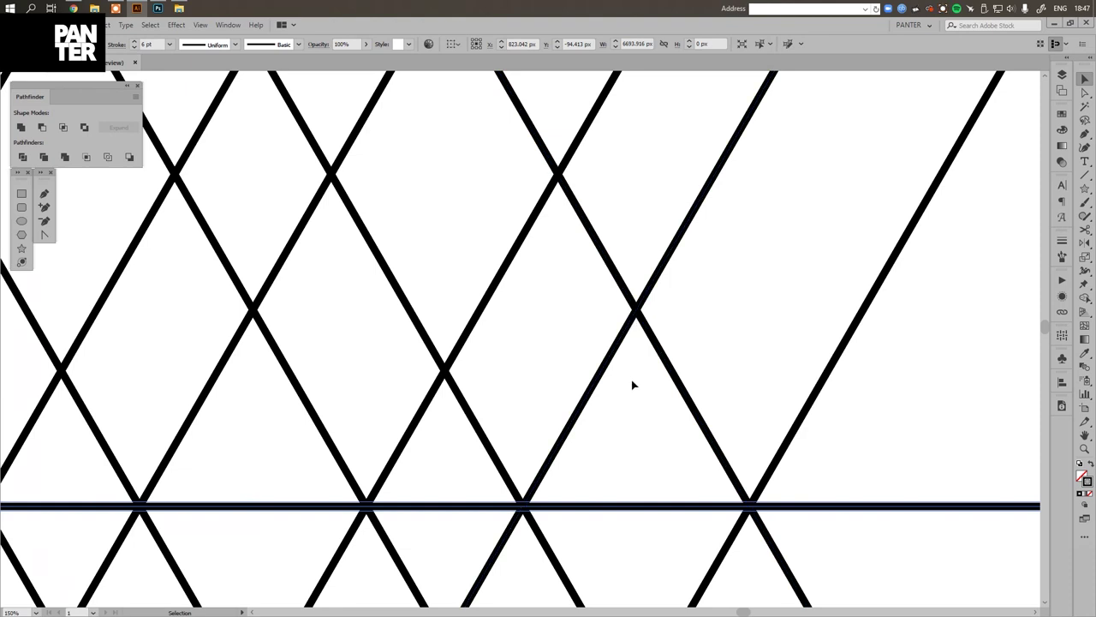
Step: Switch to Outline view and copy the horizontal line up to the next crossing row
key(a)
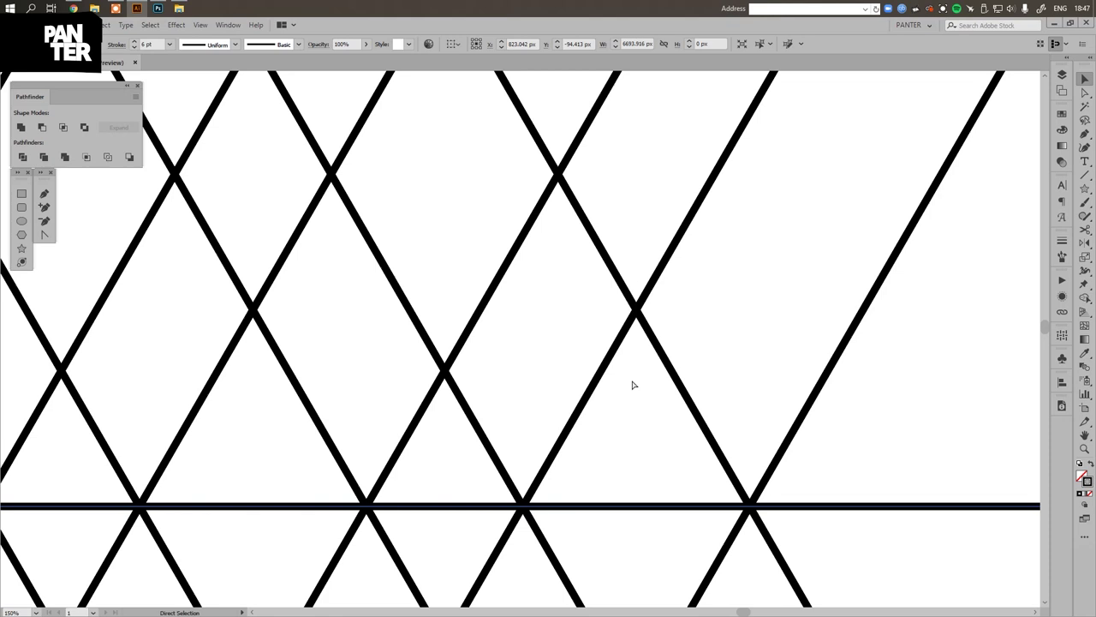
key(ctrl+y)
key(v)
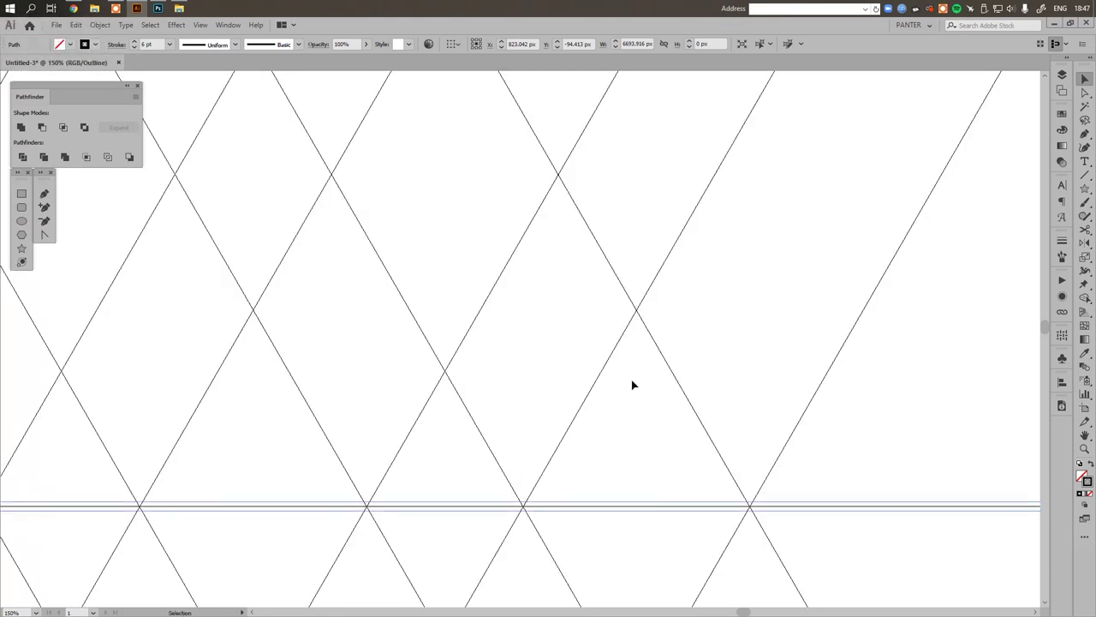
scroll(770, 518, up, 2)
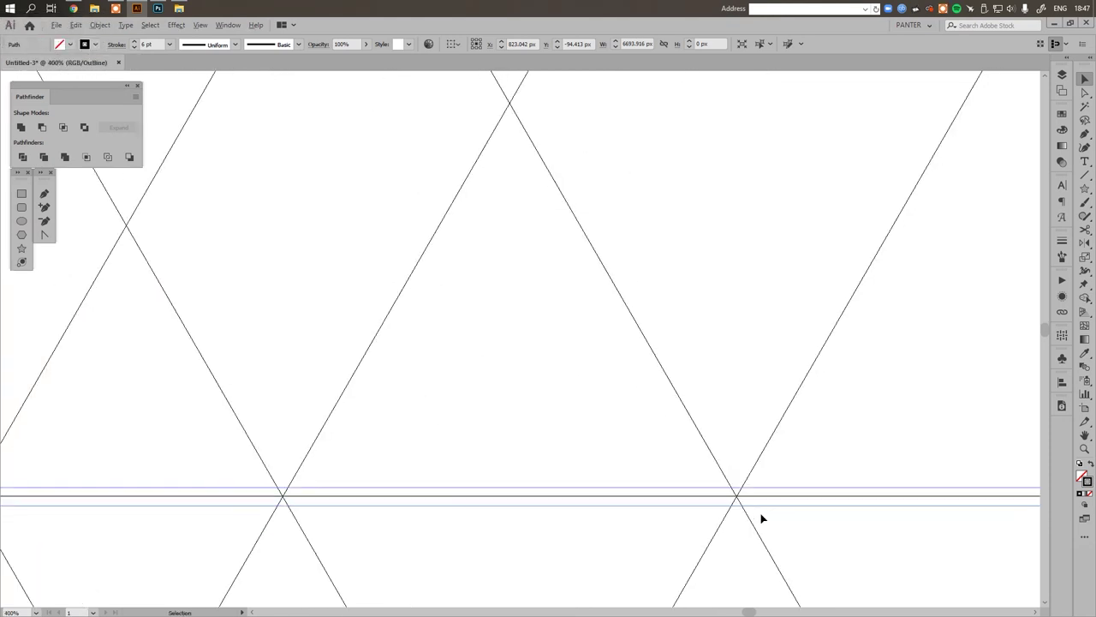
scroll(626, 470, down, 3)
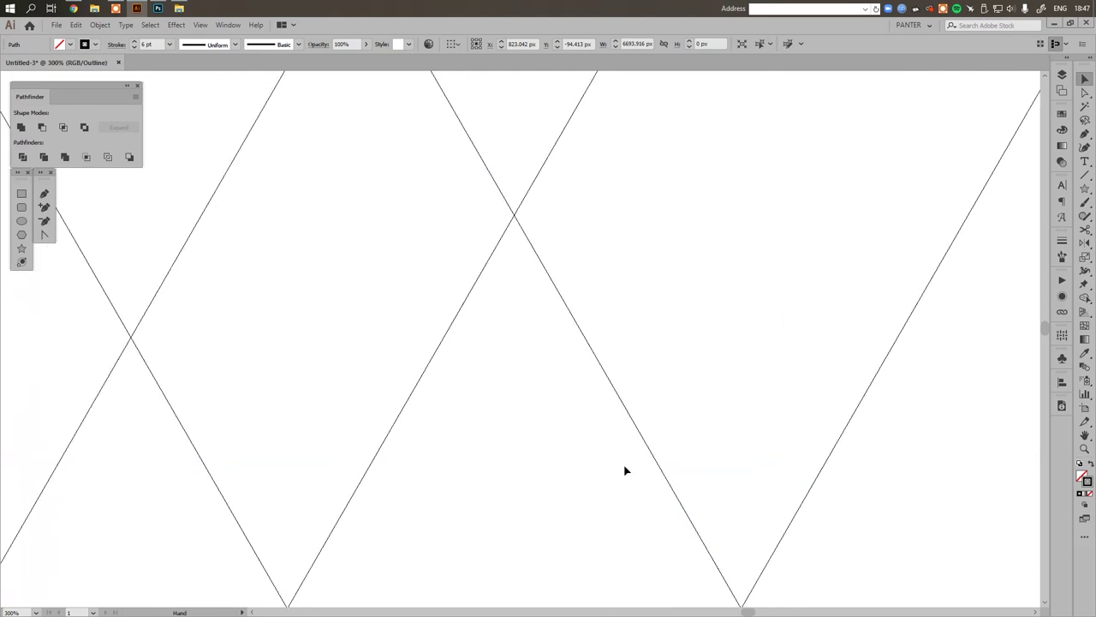
drag(591, 533, 601, 281)
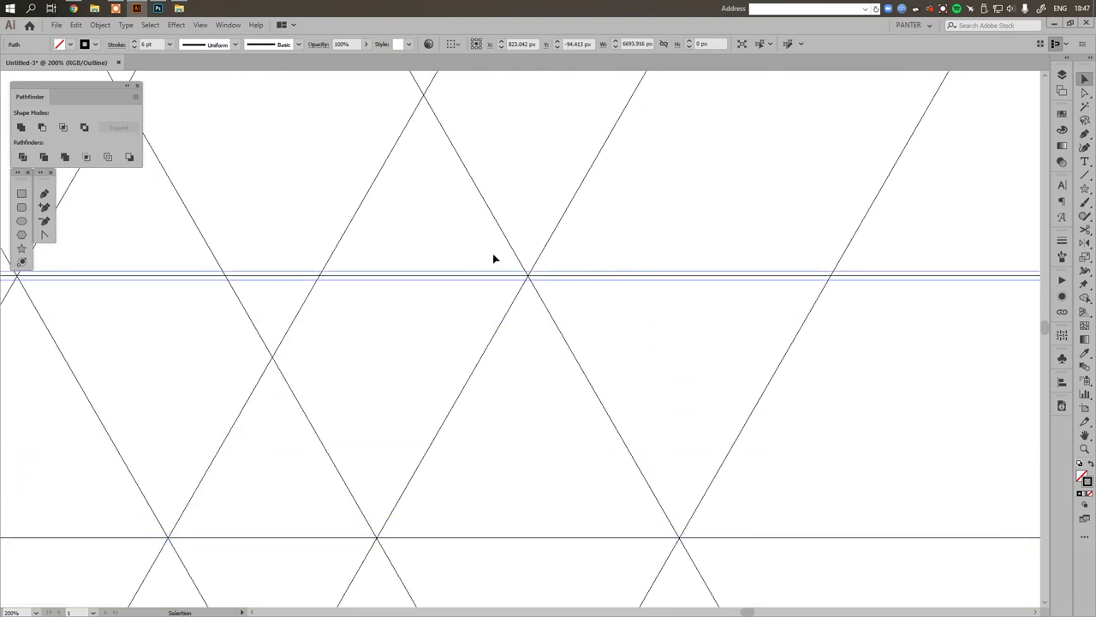
scroll(562, 294, up, 5)
drag(771, 385, 648, 341)
scroll(649, 340, up, 5)
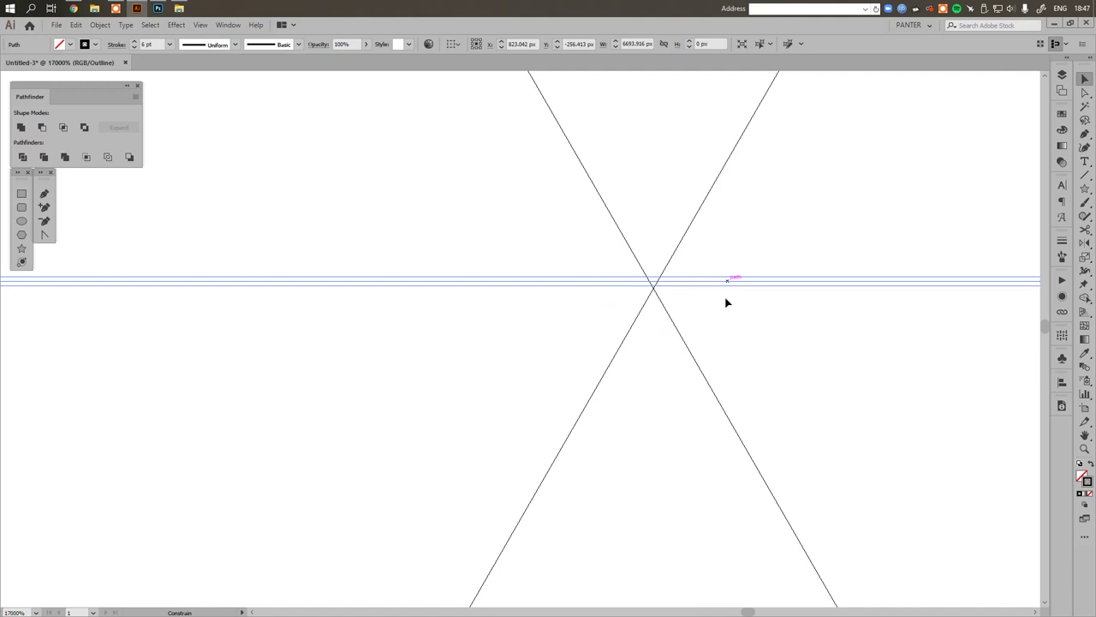
Step: Turn off Snap to Pixel and nudge the copied line exactly onto the crossing points
click(200, 24)
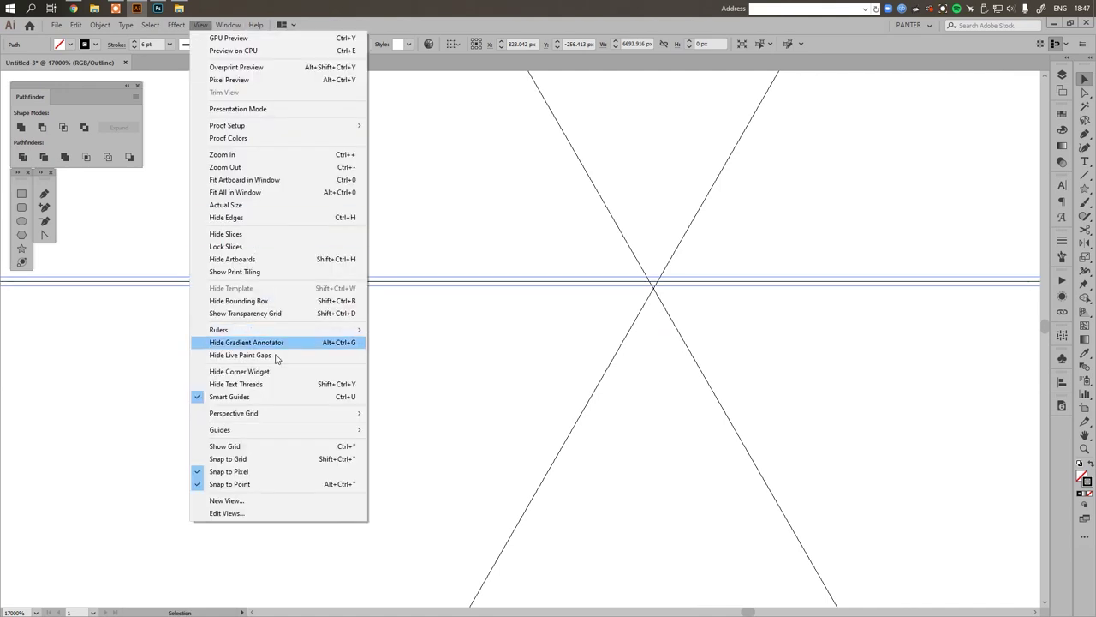
click(241, 471)
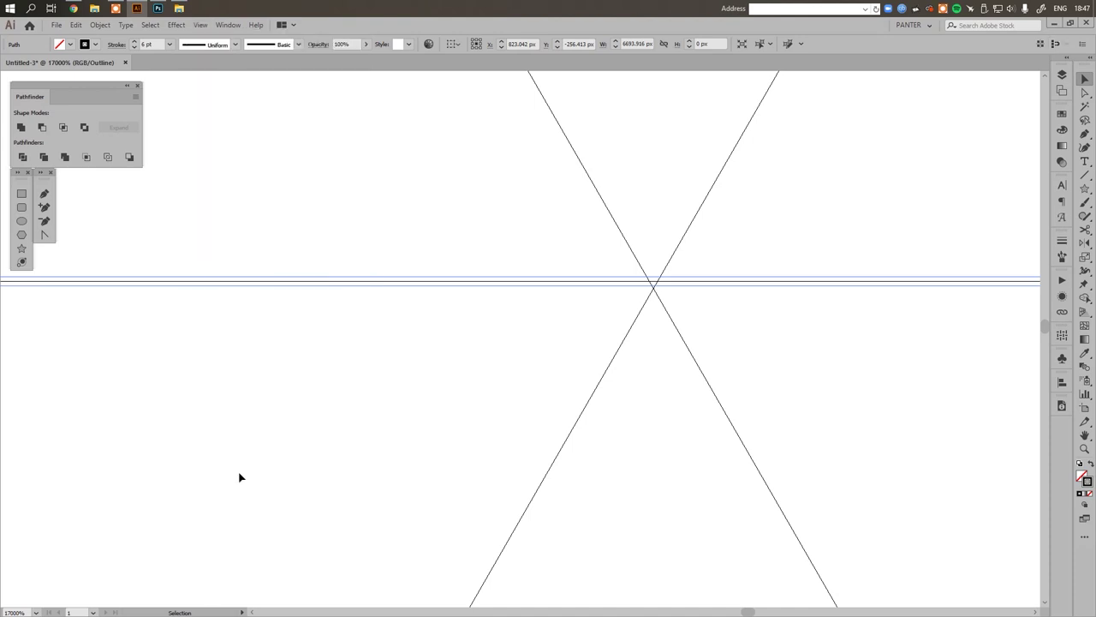
drag(681, 286, 680, 290)
scroll(685, 295, down, 3)
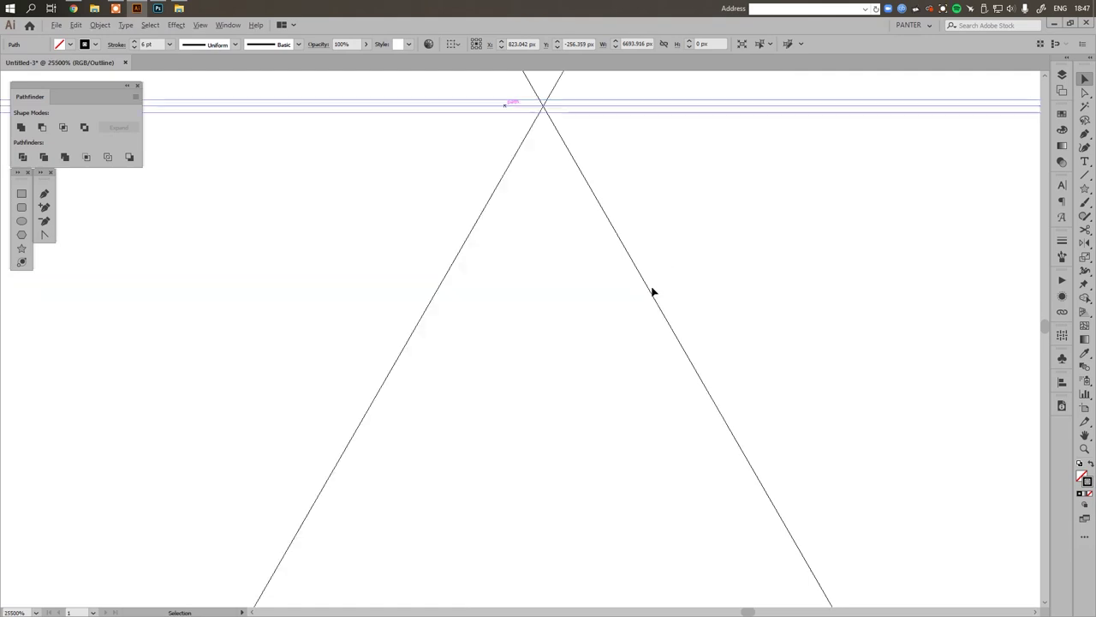
scroll(653, 291, down, 5)
scroll(638, 174, up, 5)
scroll(591, 137, up, 3)
scroll(686, 472, up, 2)
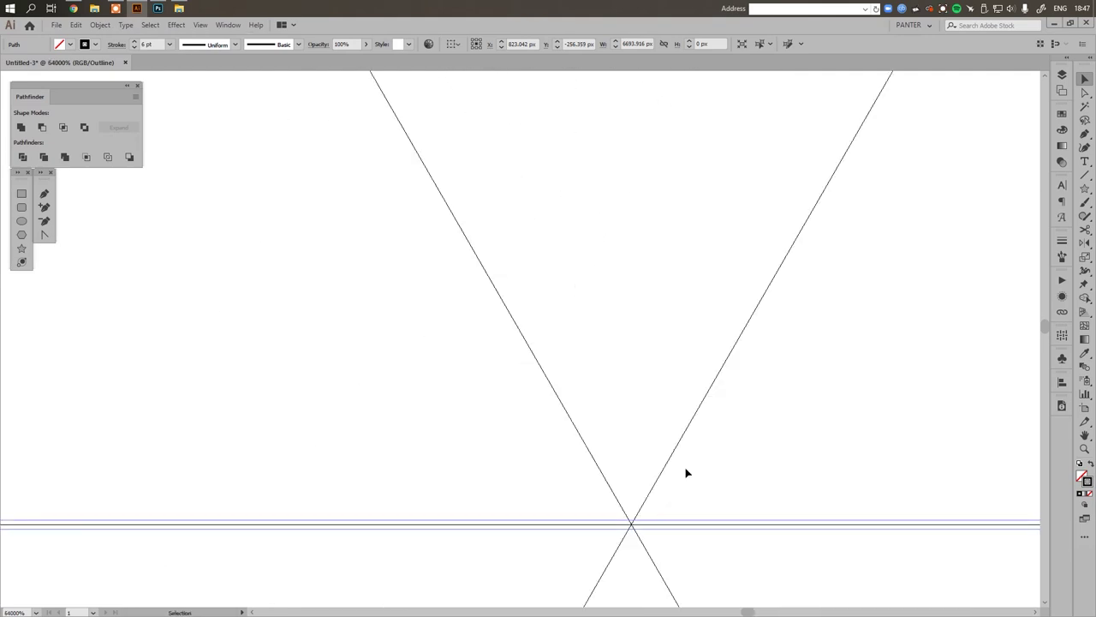
scroll(652, 500, down, 10)
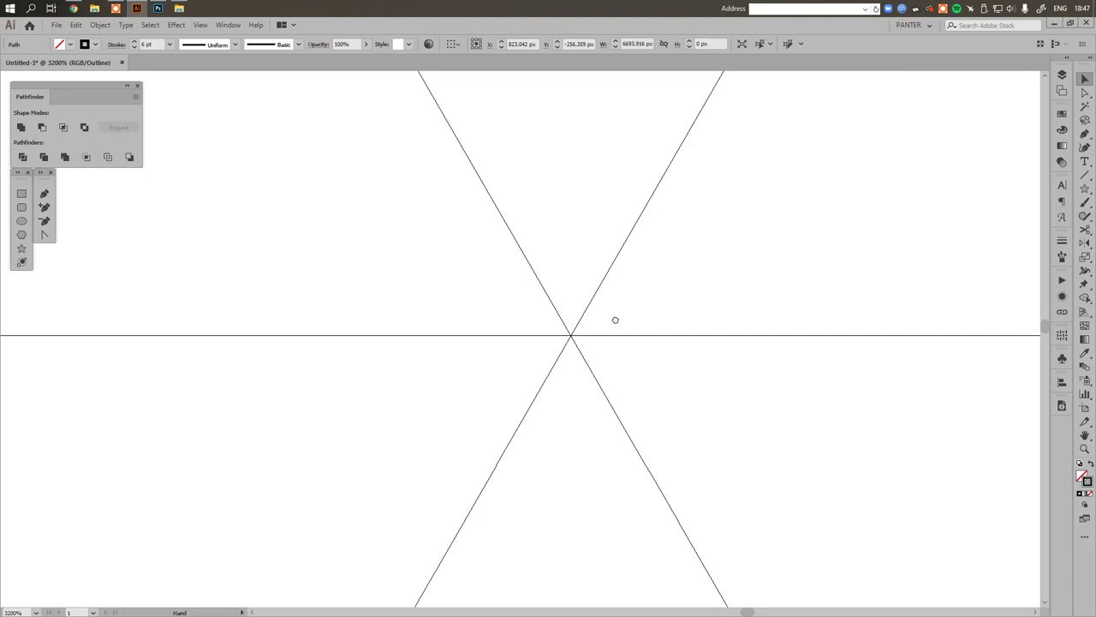
scroll(615, 317, down, 8)
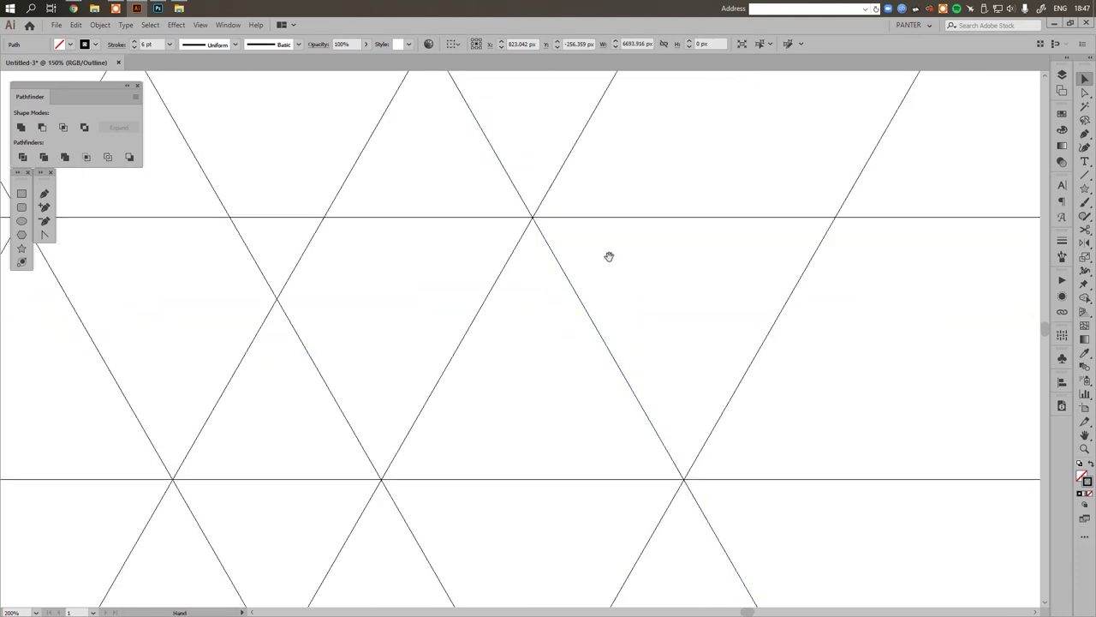
drag(626, 252, 648, 367)
scroll(651, 365, down, 3)
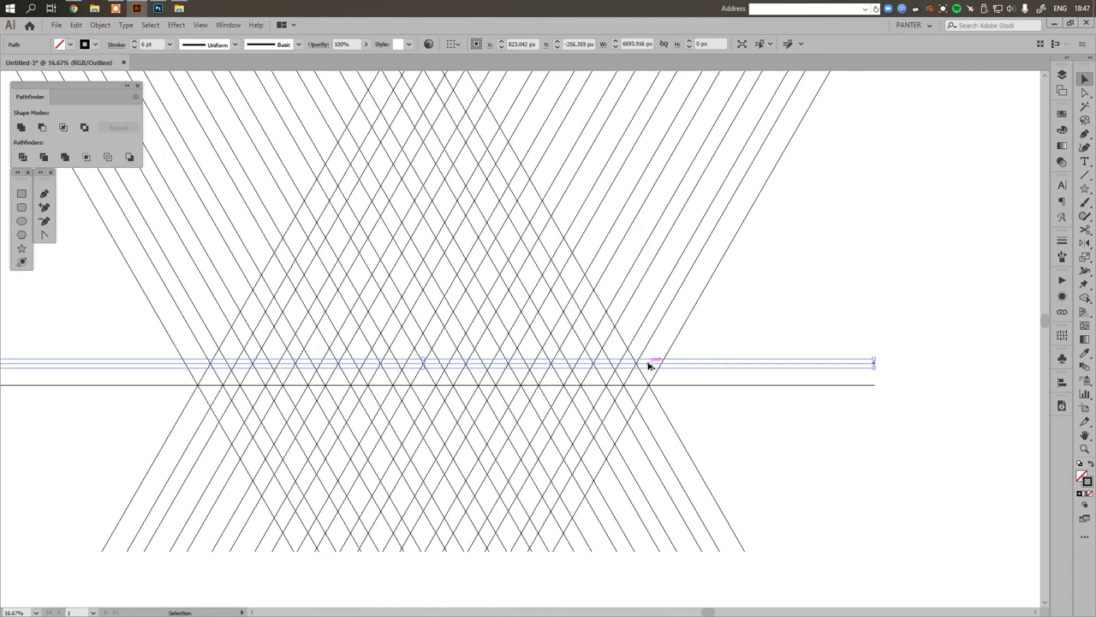
click(780, 321)
scroll(762, 347, down, 1)
Step: Group the two horizontal lines and return to full stroke preview
drag(746, 371, 746, 421)
scroll(759, 385, up, 1)
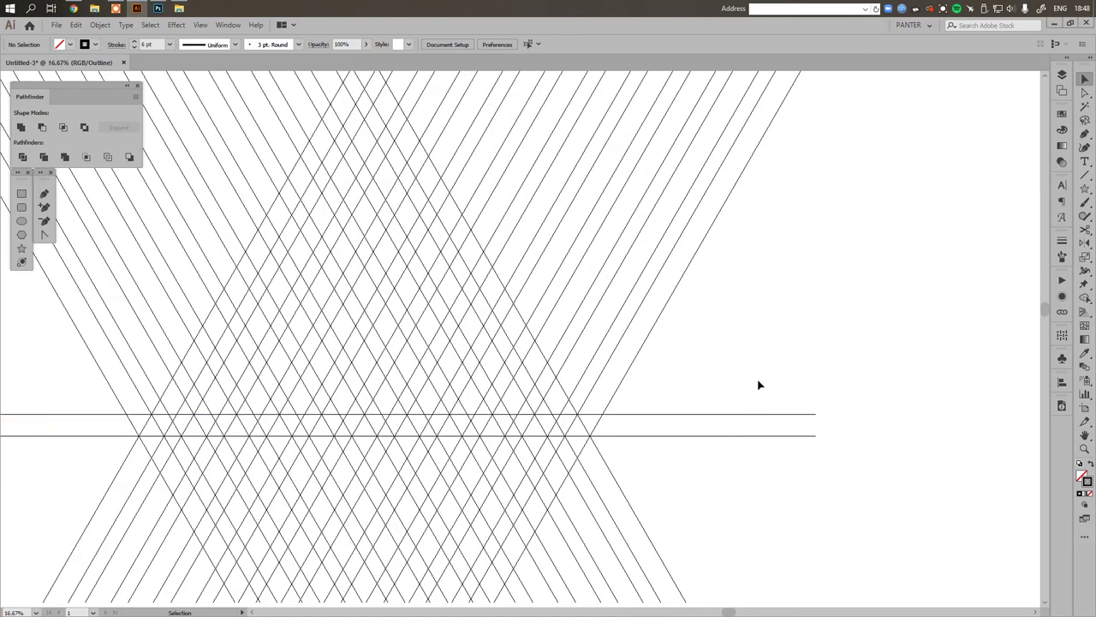
right_click(807, 501)
drag(727, 361, 773, 426)
right_click(774, 427)
click(821, 272)
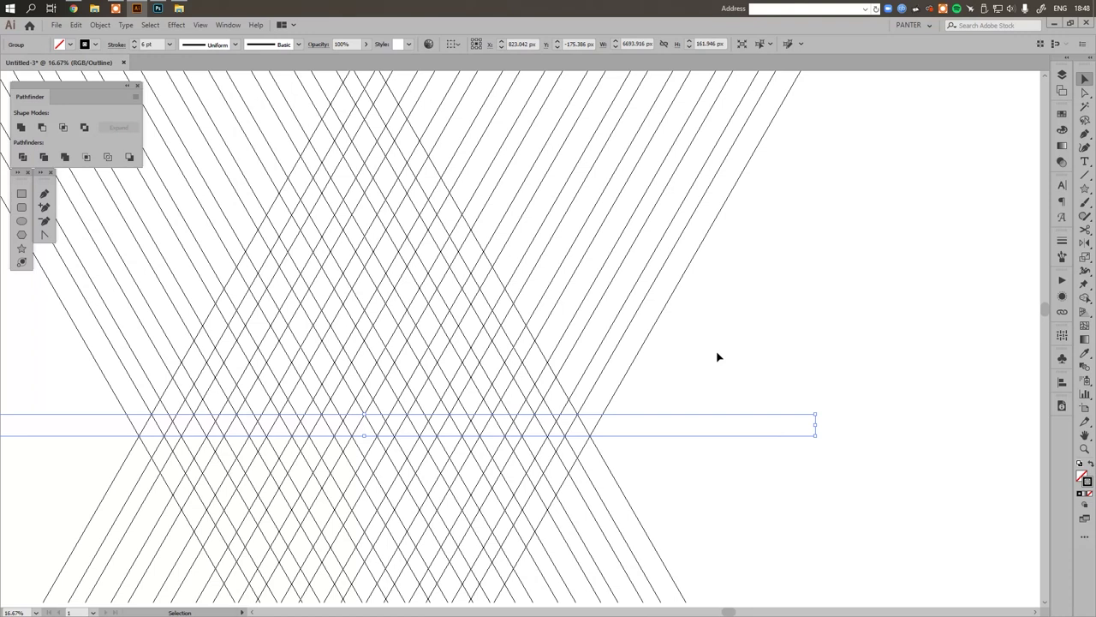
key(a)
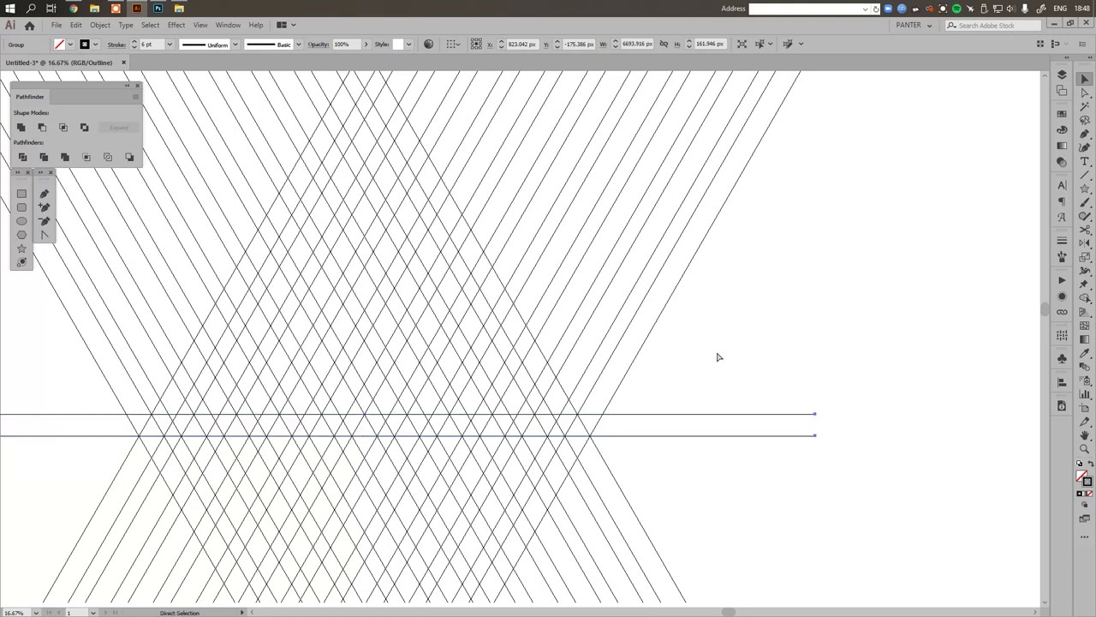
key(ctrl+y)
Step: Drag a copy of the horizontal line pair straight up onto the next crossing rows
scroll(672, 386, up, 2)
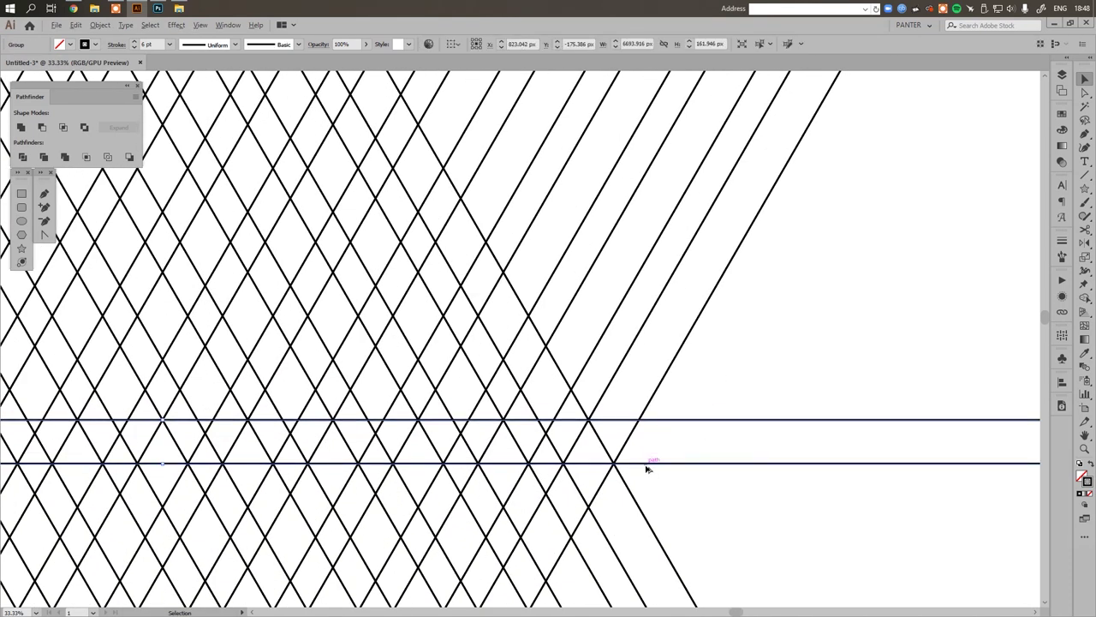
drag(647, 466, 650, 392)
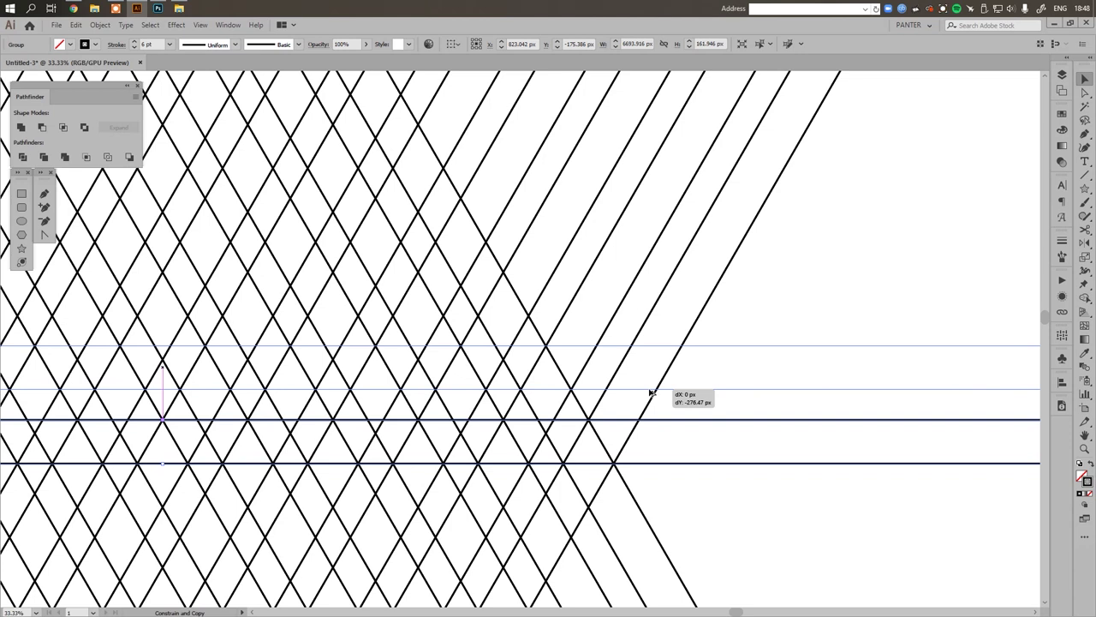
drag(651, 392, 651, 393)
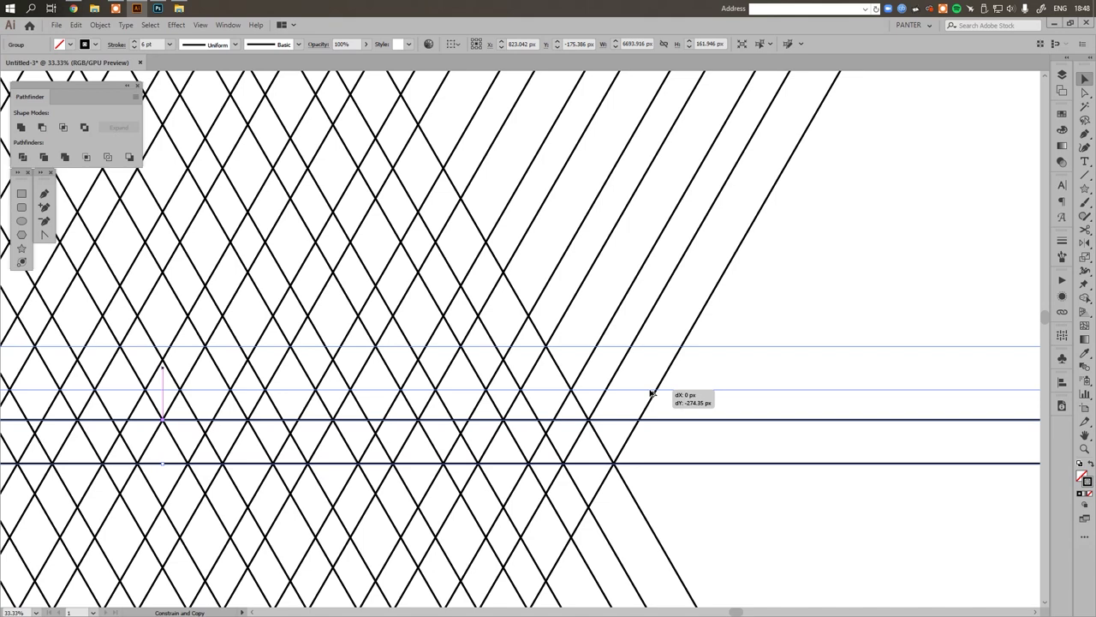
drag(651, 393, 653, 387)
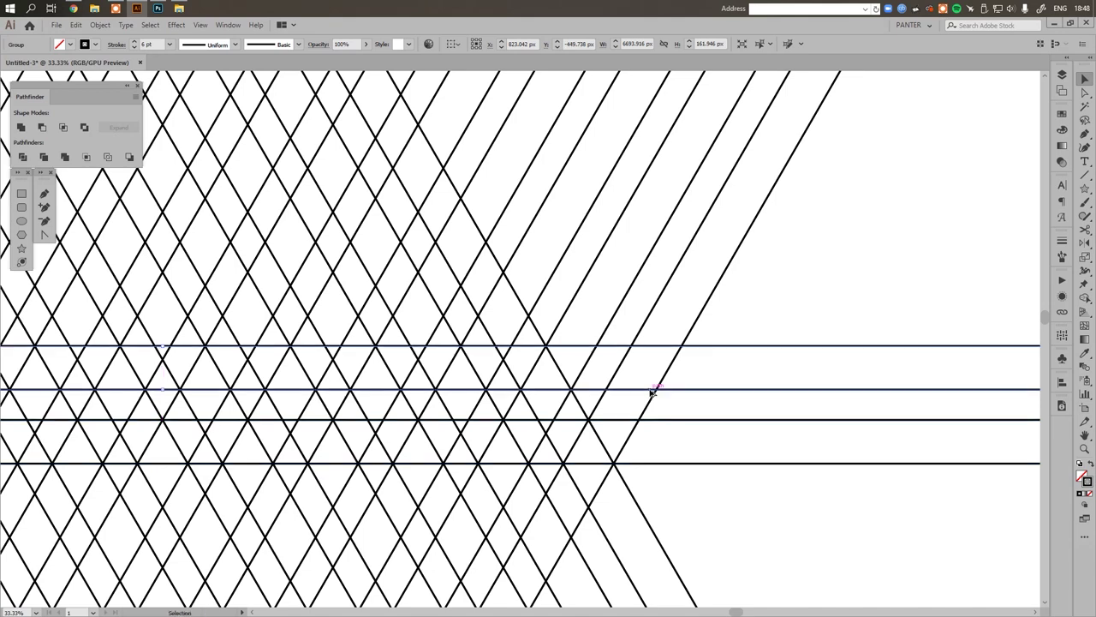
scroll(653, 388, down, 3)
drag(732, 311, 782, 336)
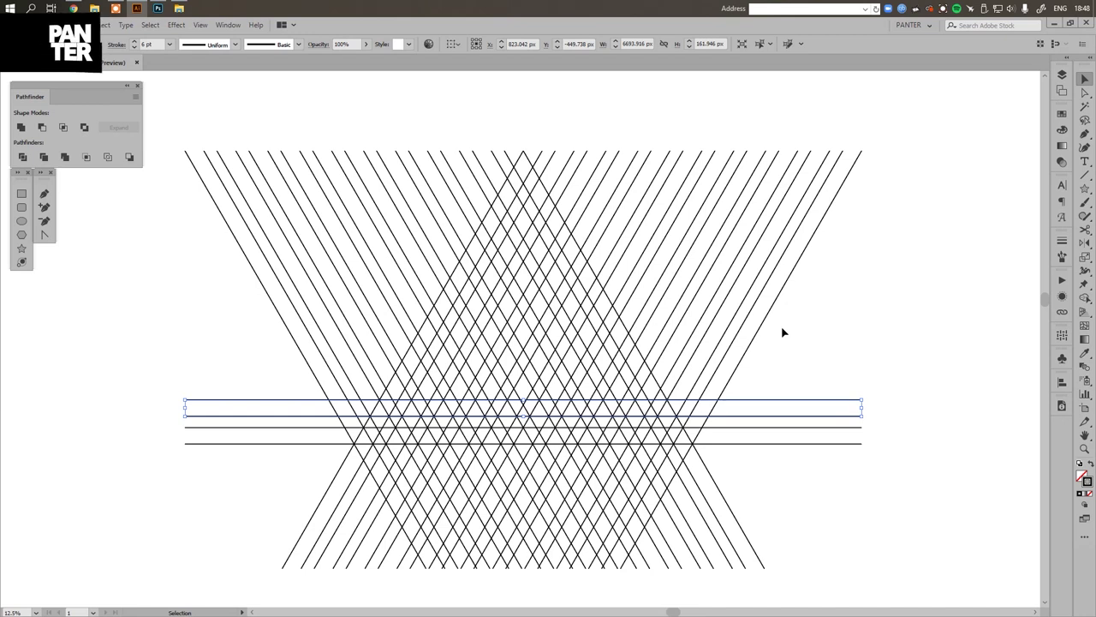
Step: Repeat the line-pair copy twice with Ctrl+D to stack more horizontal lines
key(a)
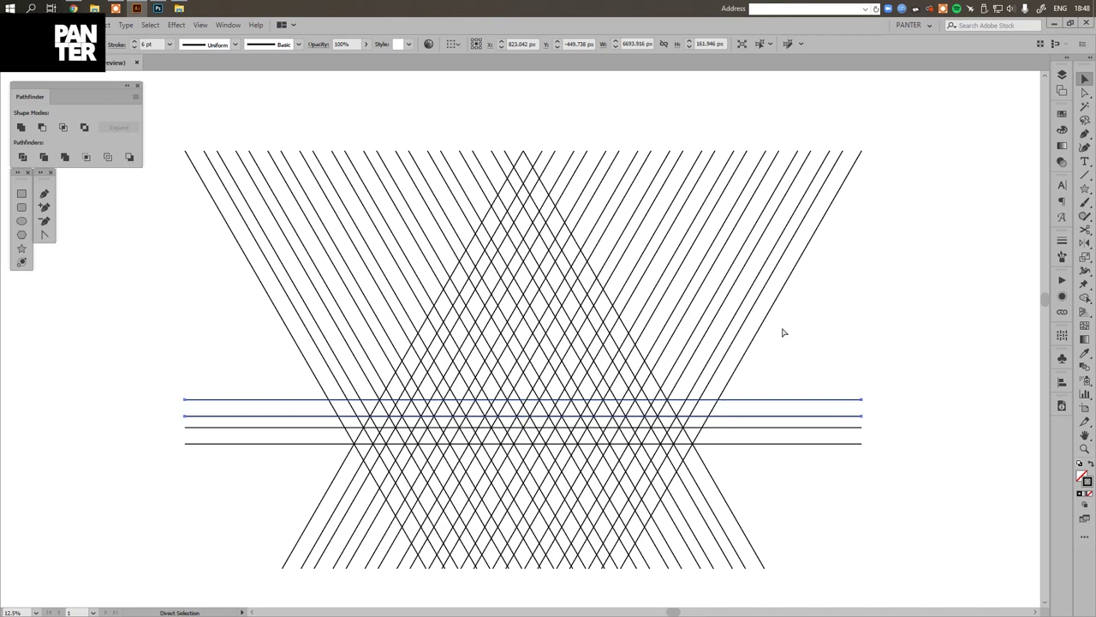
key(ctrl+d)
key(ctrl+d)
key(ctrl+d)
key(ctrl+d)
key(ctrl+d)
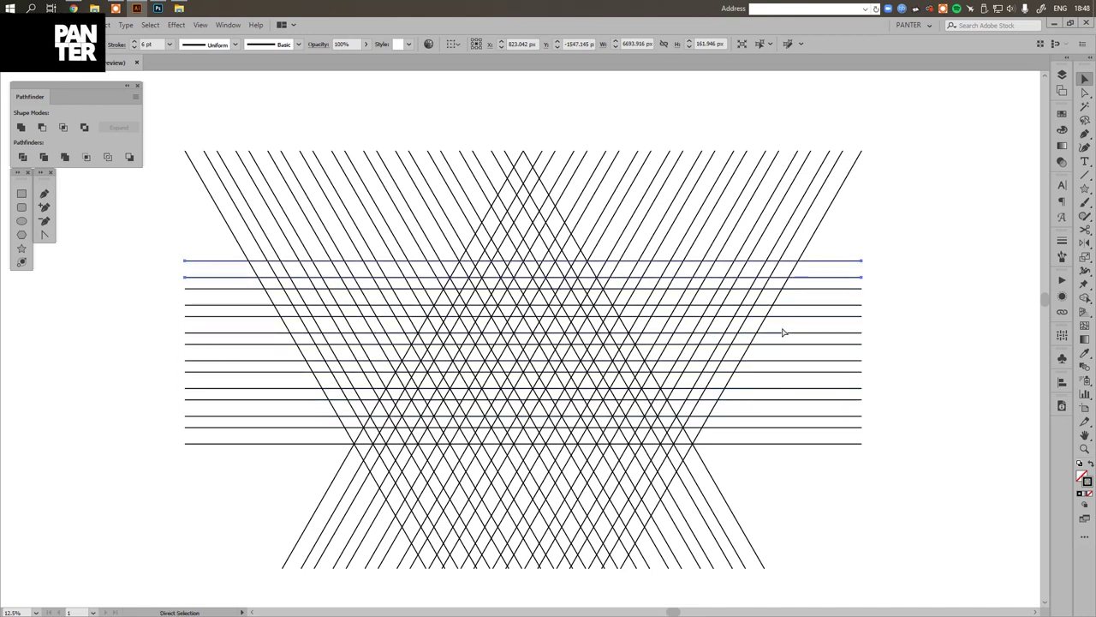
key(ctrl+d)
key(ctrl+d)
key(ctrl+d)
key(v)
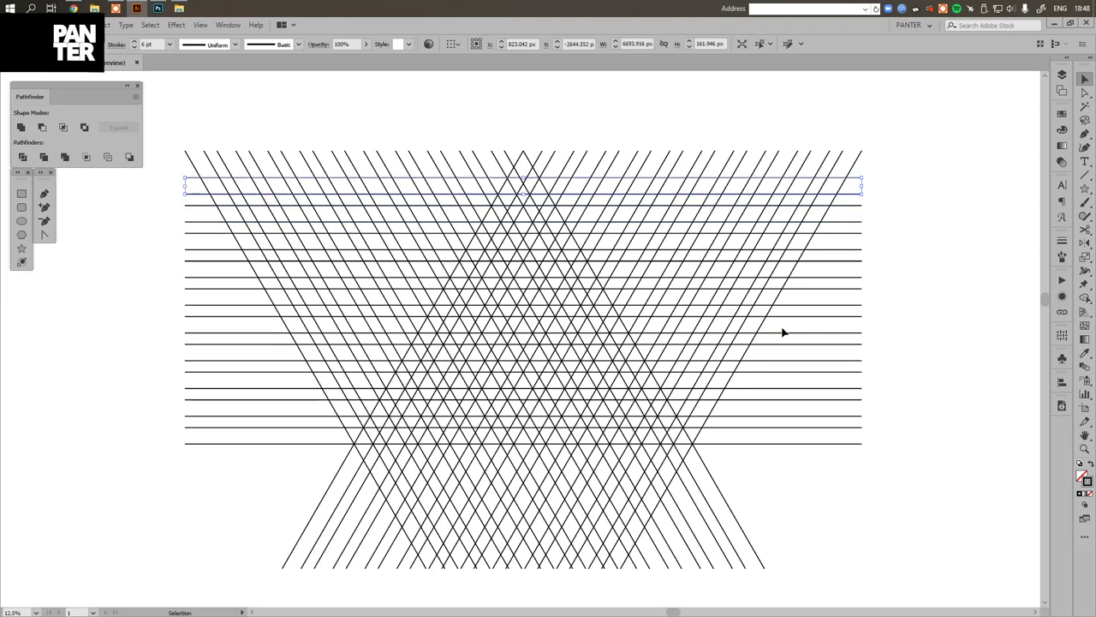
click(905, 282)
scroll(590, 156, up, 3)
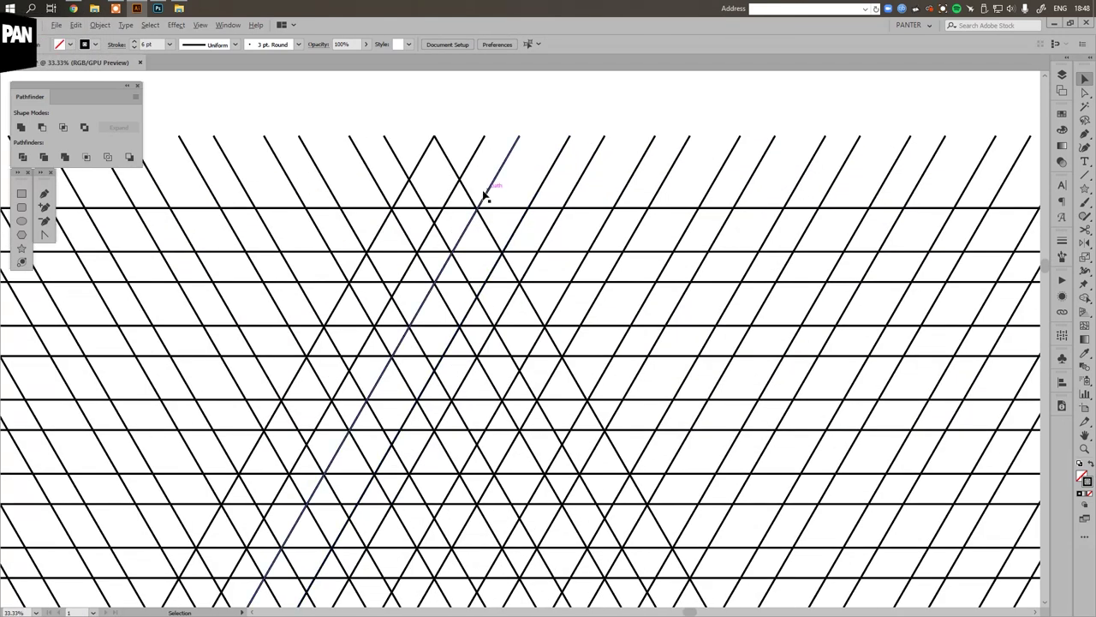
scroll(484, 196, up, 6)
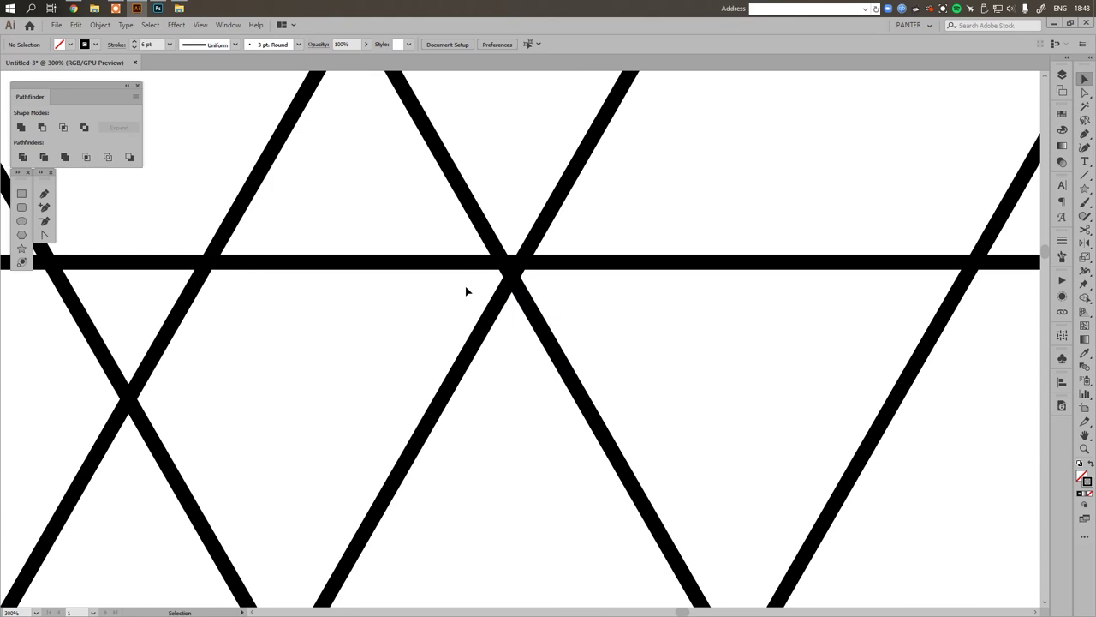
Step: In Outline mode, nudge the horizontal line group down onto the diagonal crossings
key(ctrl+y)
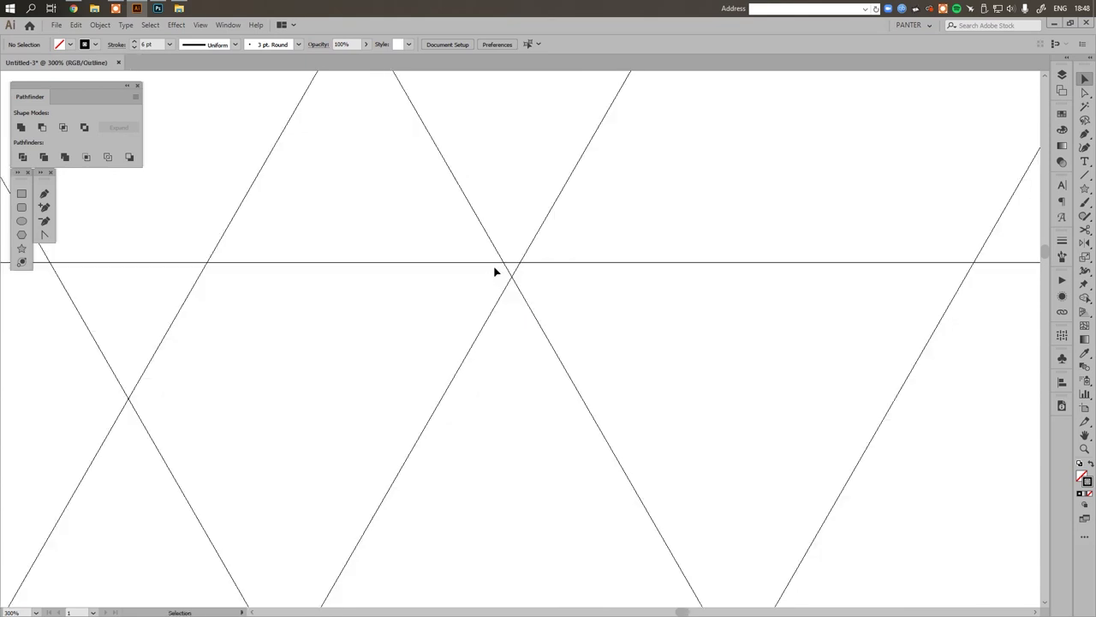
scroll(501, 267, up, 3)
click(534, 257)
scroll(533, 257, up, 3)
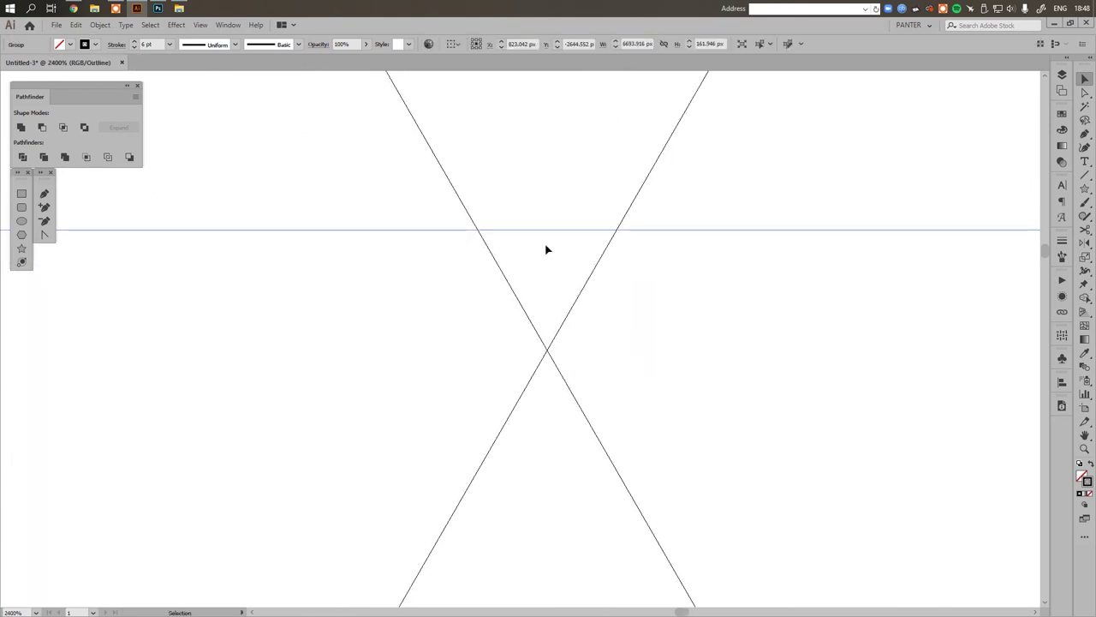
drag(555, 233, 556, 355)
click(645, 305)
scroll(646, 306, down, 7)
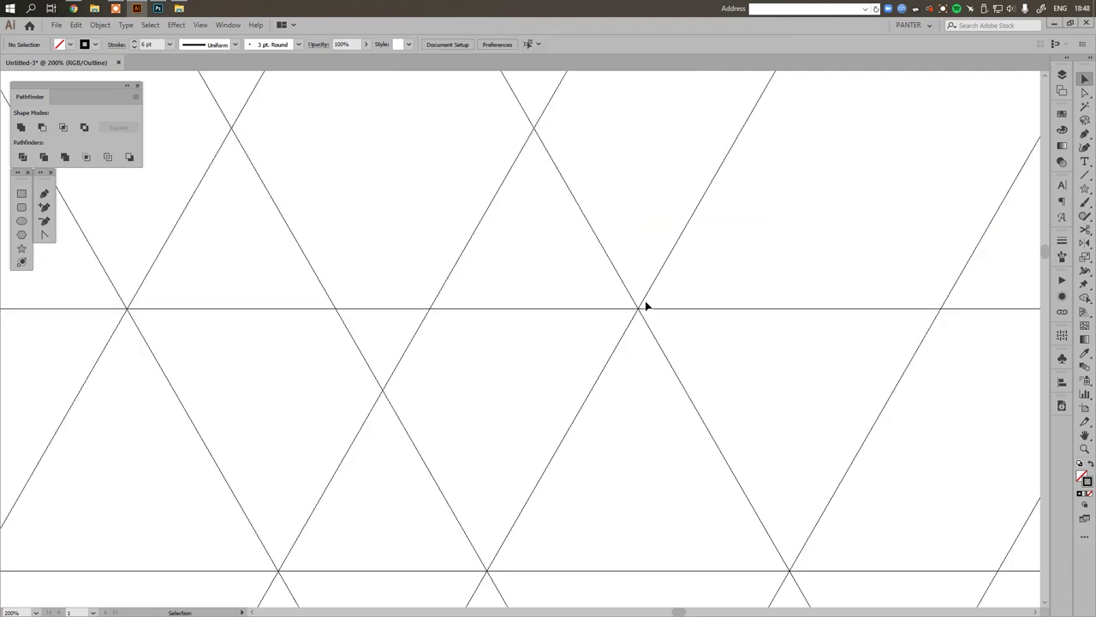
key(ctrl+y)
scroll(645, 306, down, 5)
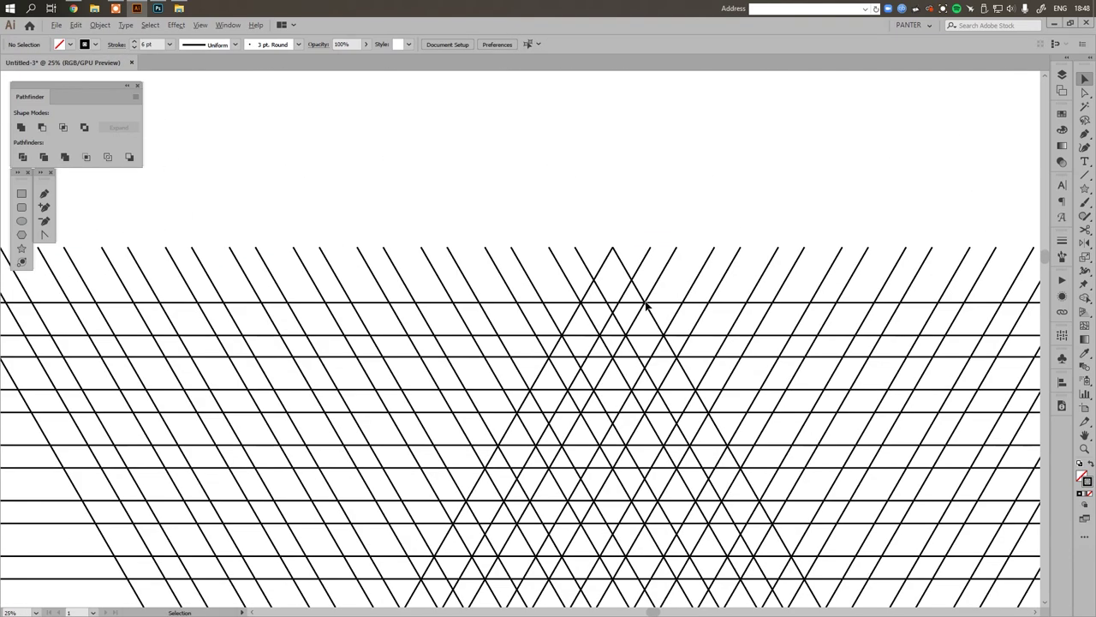
Step: Evenly space the horizontal line group with Vertical Distribute Center
drag(815, 342, 707, 217)
drag(870, 222, 841, 174)
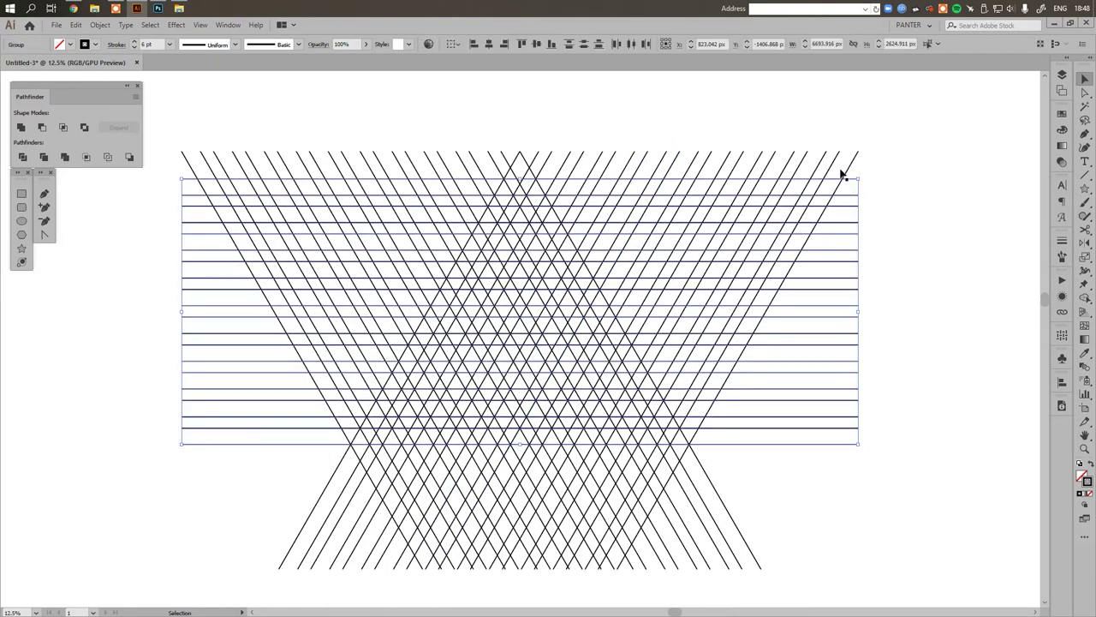
click(584, 44)
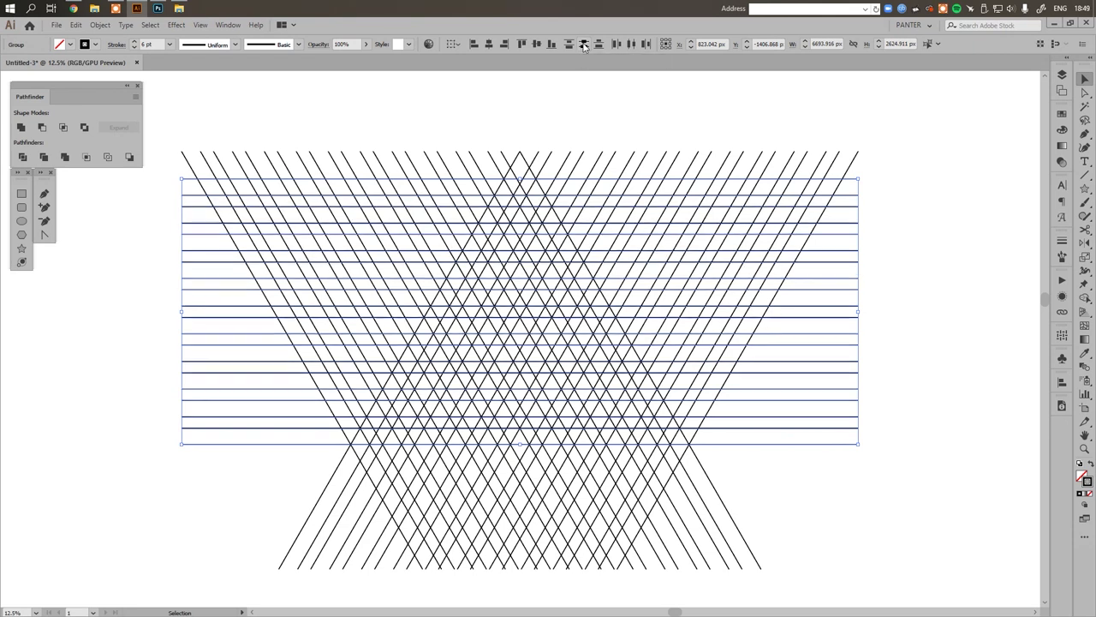
click(917, 262)
scroll(557, 325, up, 5)
Step: Group all the triangle grid lines into one object
scroll(573, 326, down, 4)
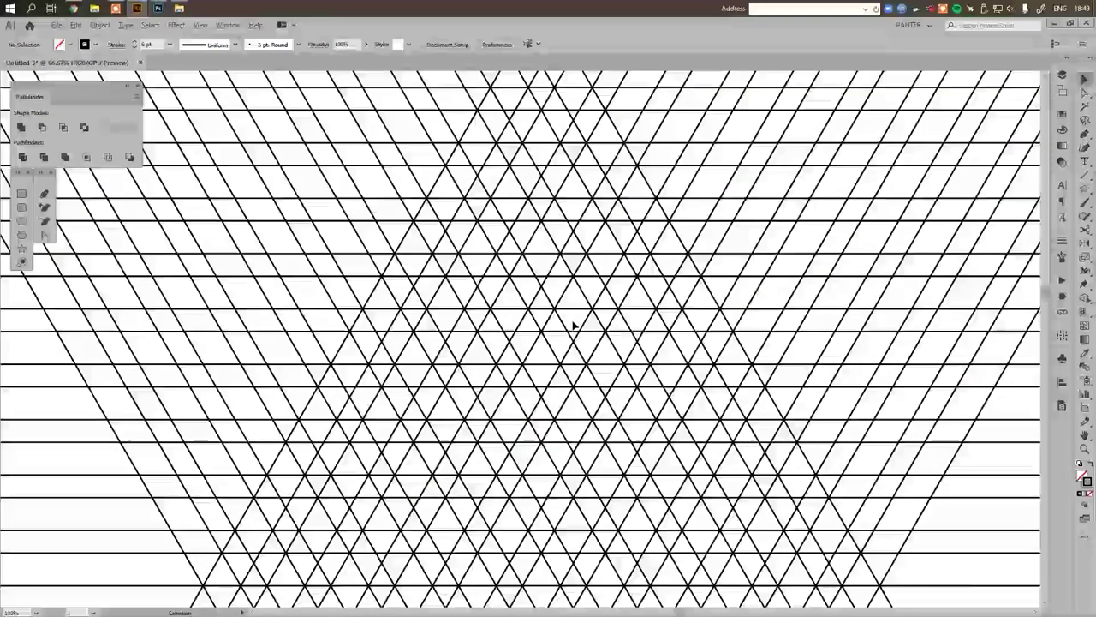
scroll(580, 331, down, 2)
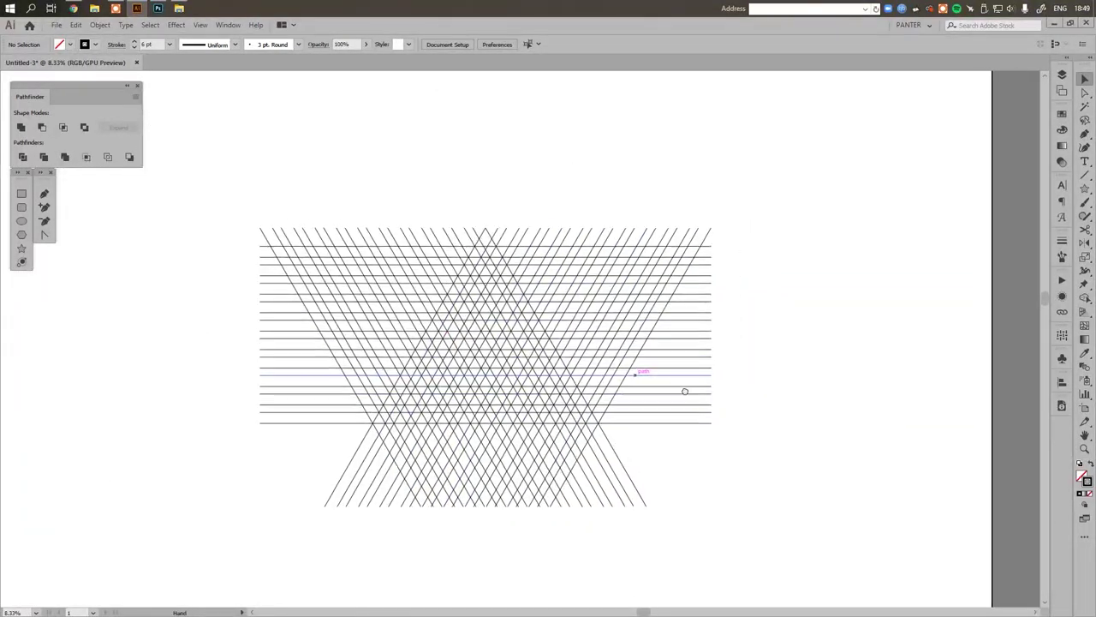
click(508, 297)
right_click(505, 294)
click(612, 371)
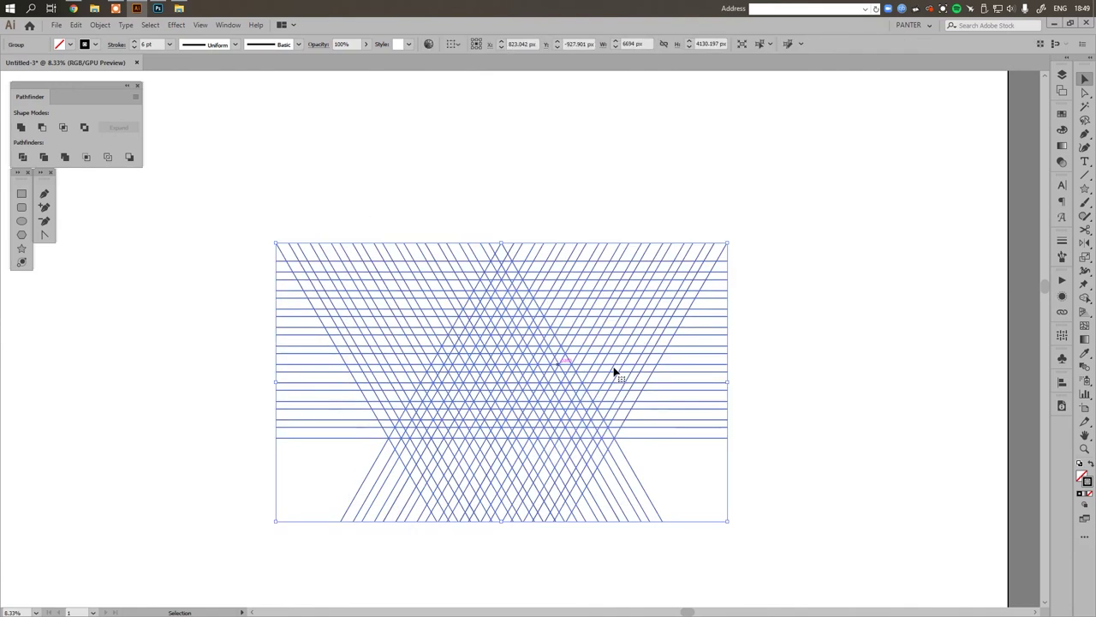
key(ctrl+h)
Step: Place a duplicate grid beside the original and scale both grids down together
drag(658, 320, 909, 388)
click(828, 355)
key(ctrl+minus)
key(ctrl+minus)
key(ctrl+minus)
key(ctrl+plus)
key(ctrl+plus)
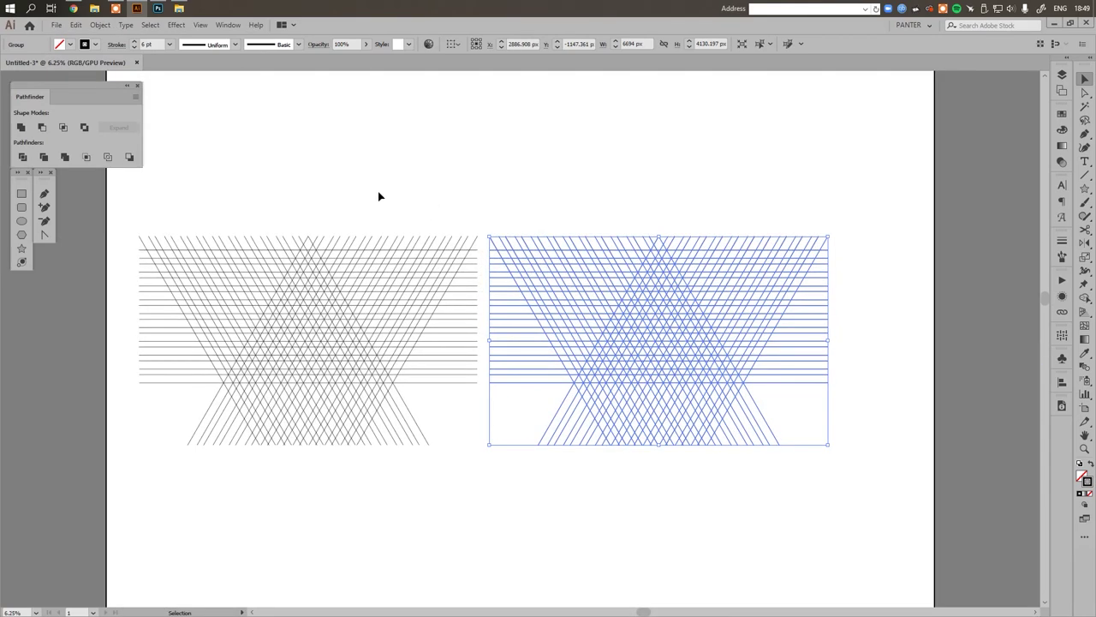
drag(379, 197, 812, 379)
drag(837, 344, 491, 343)
Step: Thin all lines in both grids to a 1 pt stroke
scroll(491, 342, up, 4)
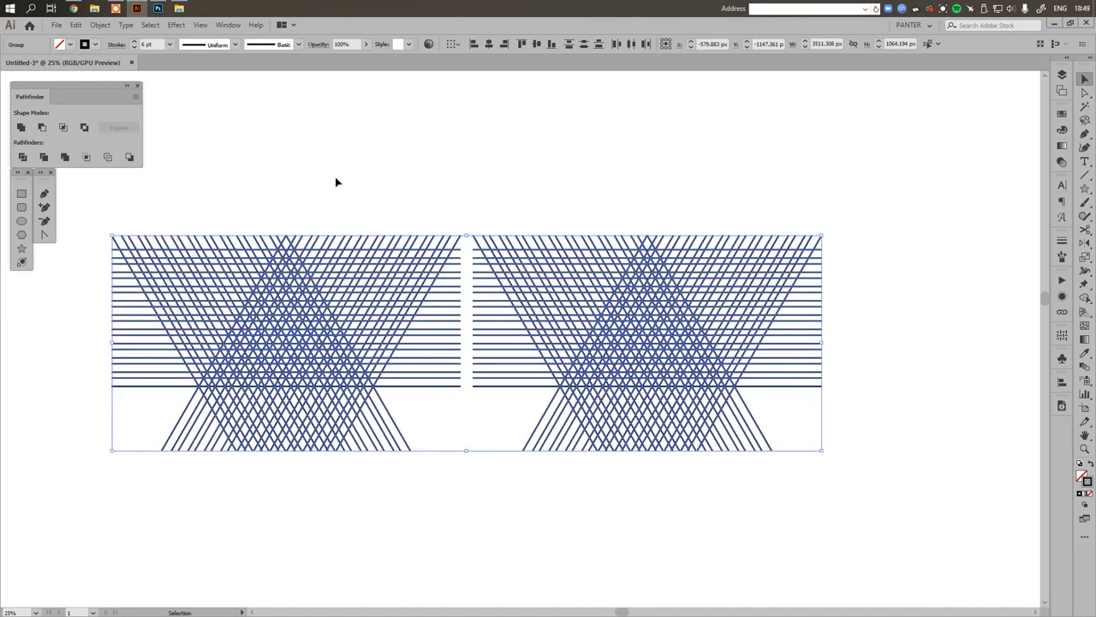
text(1)
key(Return)
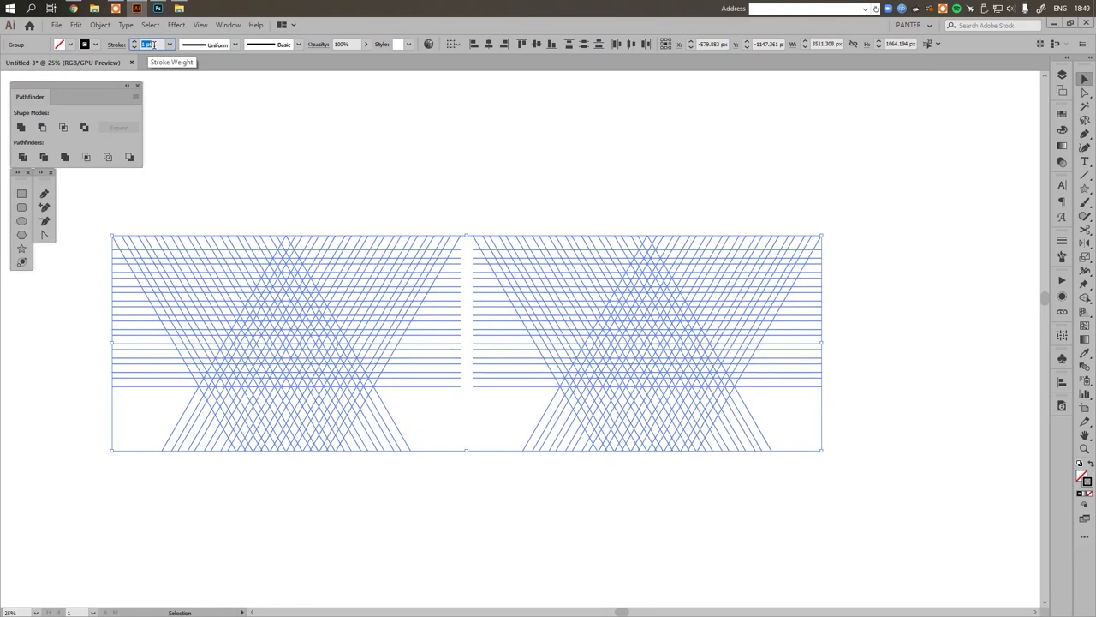
click(420, 179)
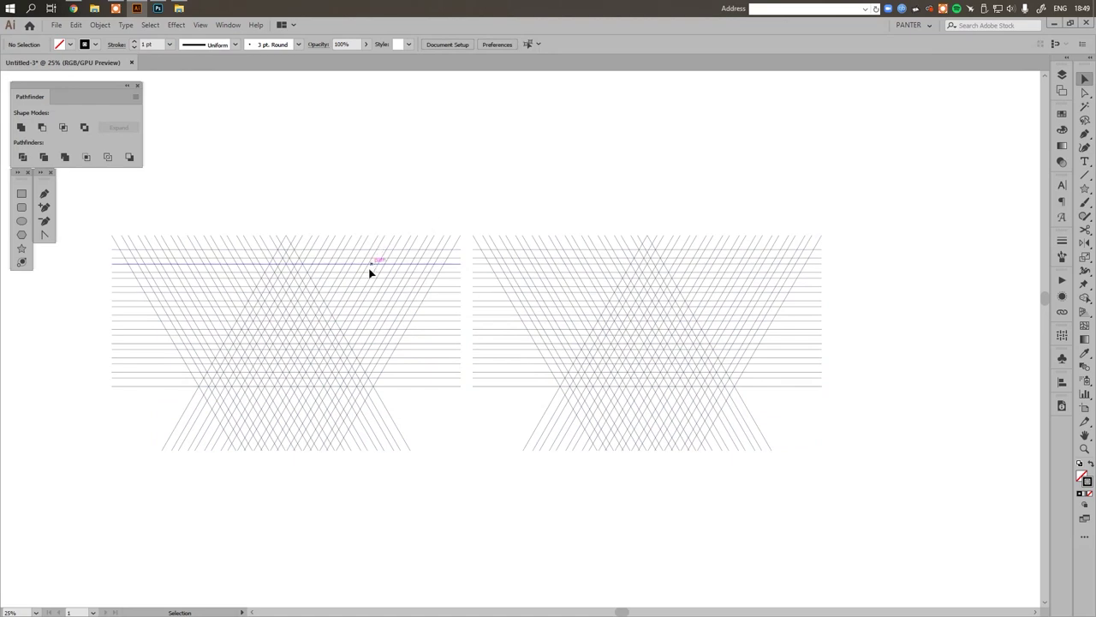
Step: Move the left grid farther left to space the two grids well apart
drag(376, 279, 299, 281)
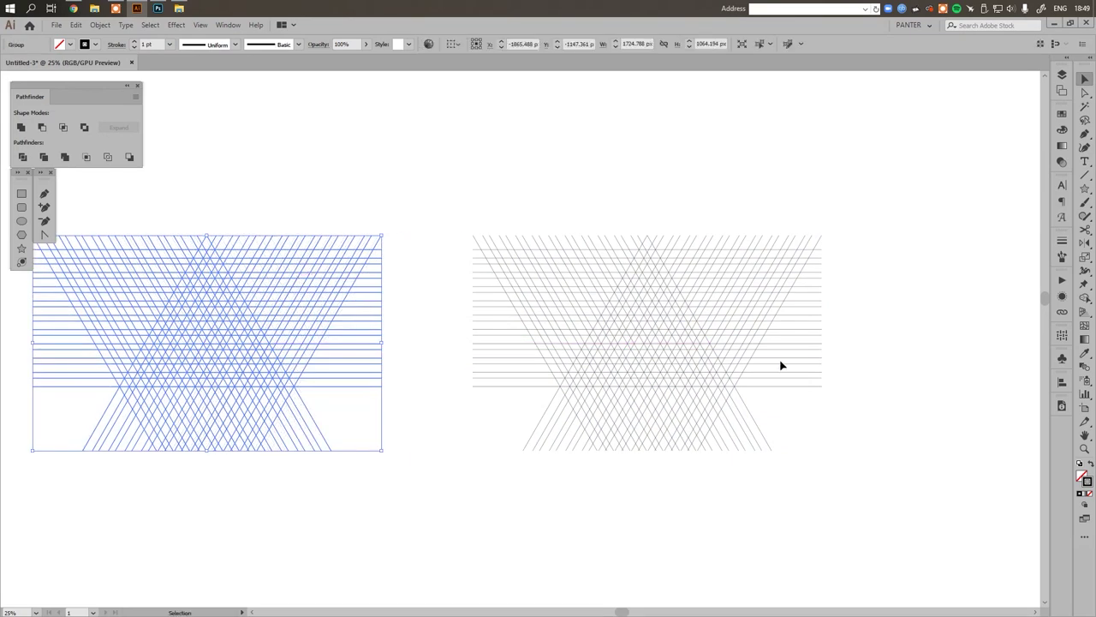
scroll(709, 362, up, 3)
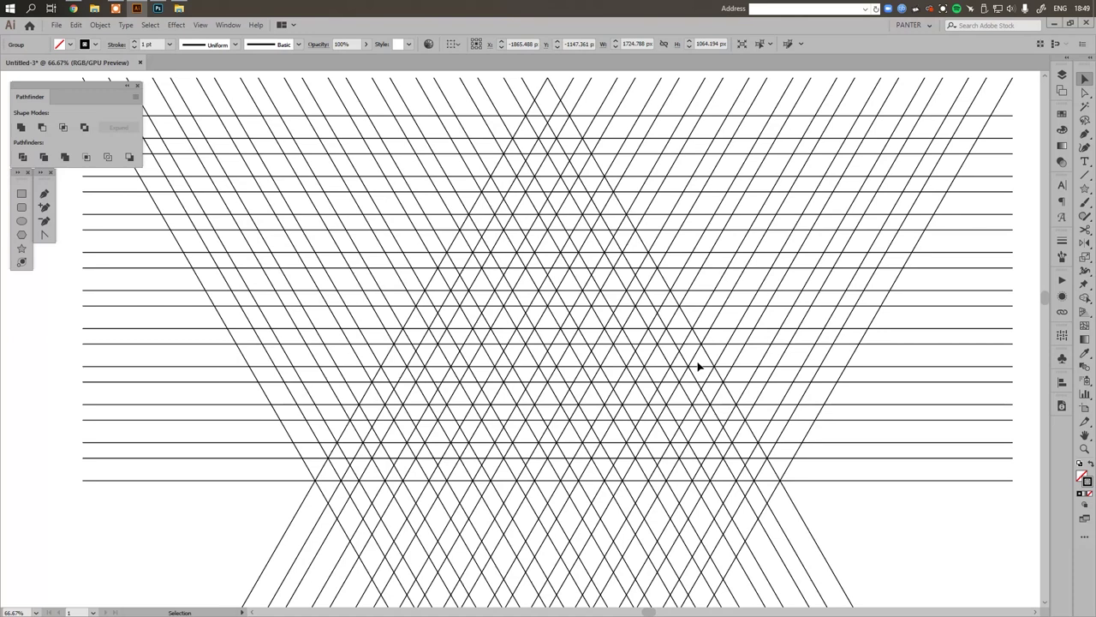
scroll(698, 366, up, 1)
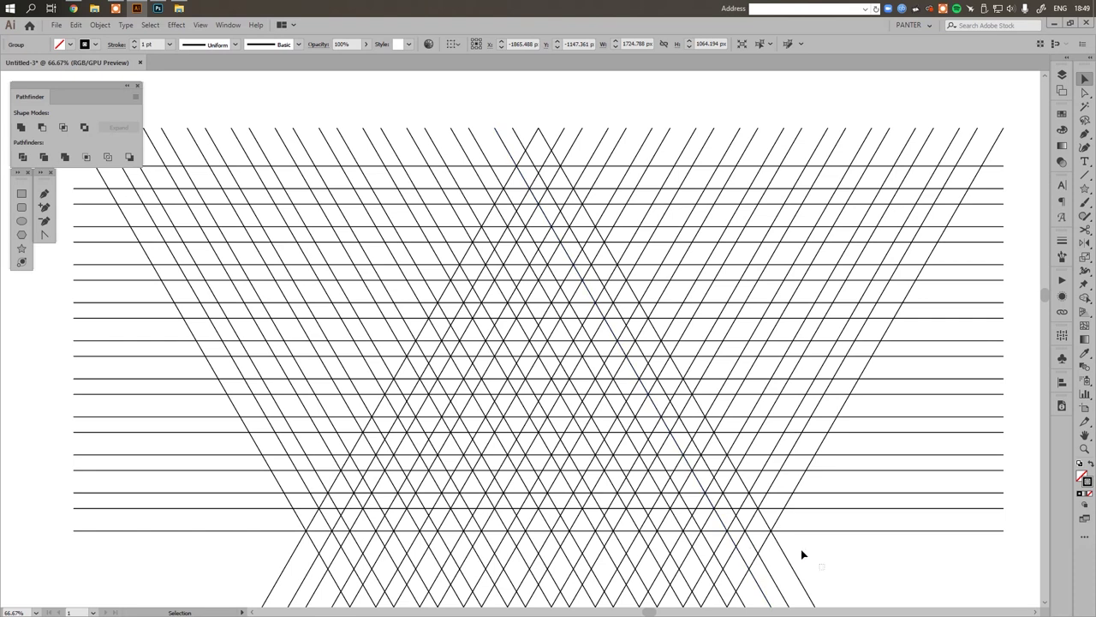
click(665, 450)
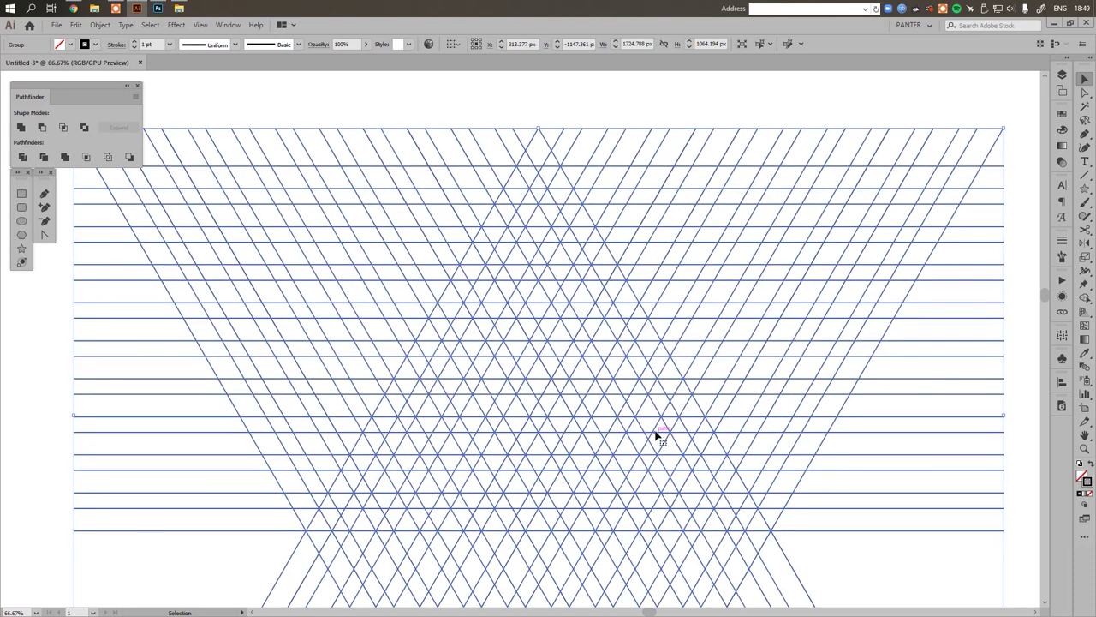
scroll(656, 423, down, 2)
drag(656, 423, 197, 321)
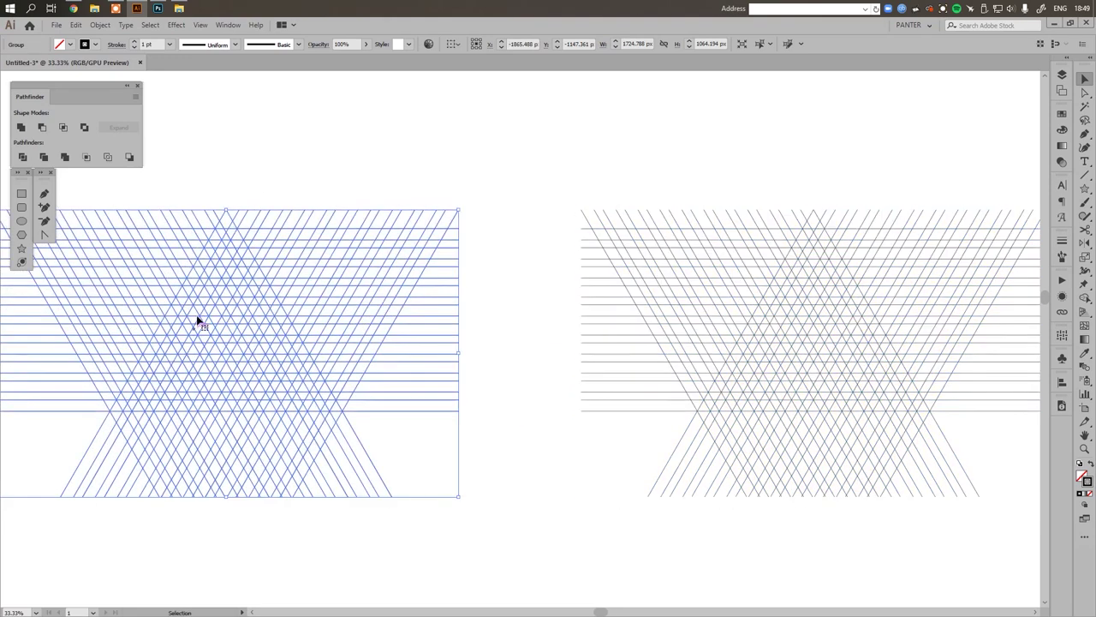
click(545, 140)
Step: Select the right grid and centre it in view
drag(736, 326, 543, 305)
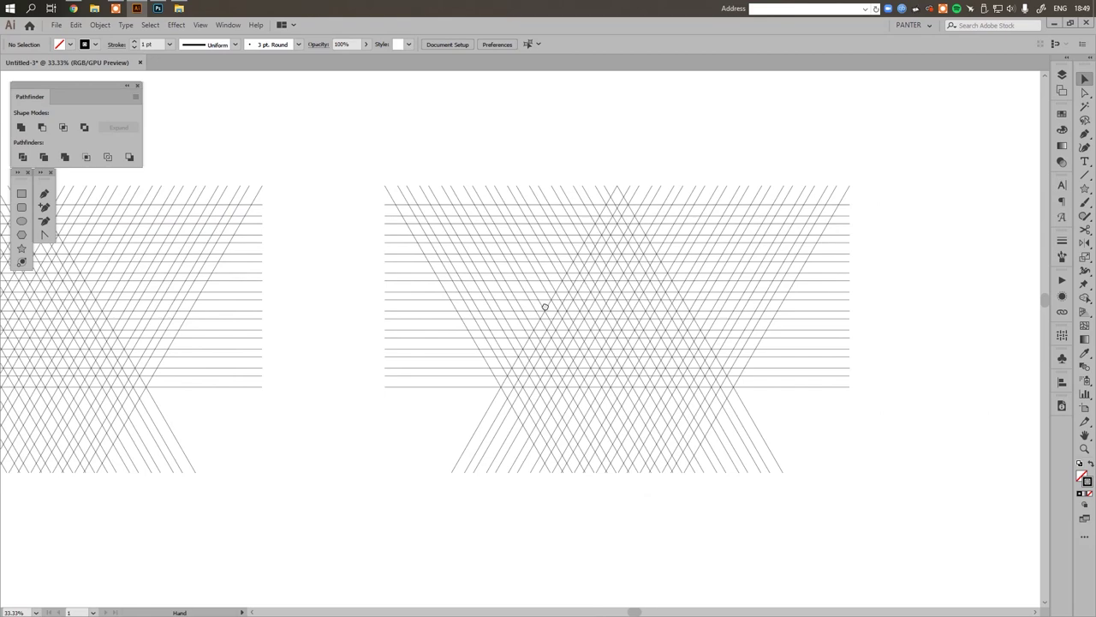
click(697, 366)
scroll(696, 365, up, 2)
scroll(696, 365, up, 2)
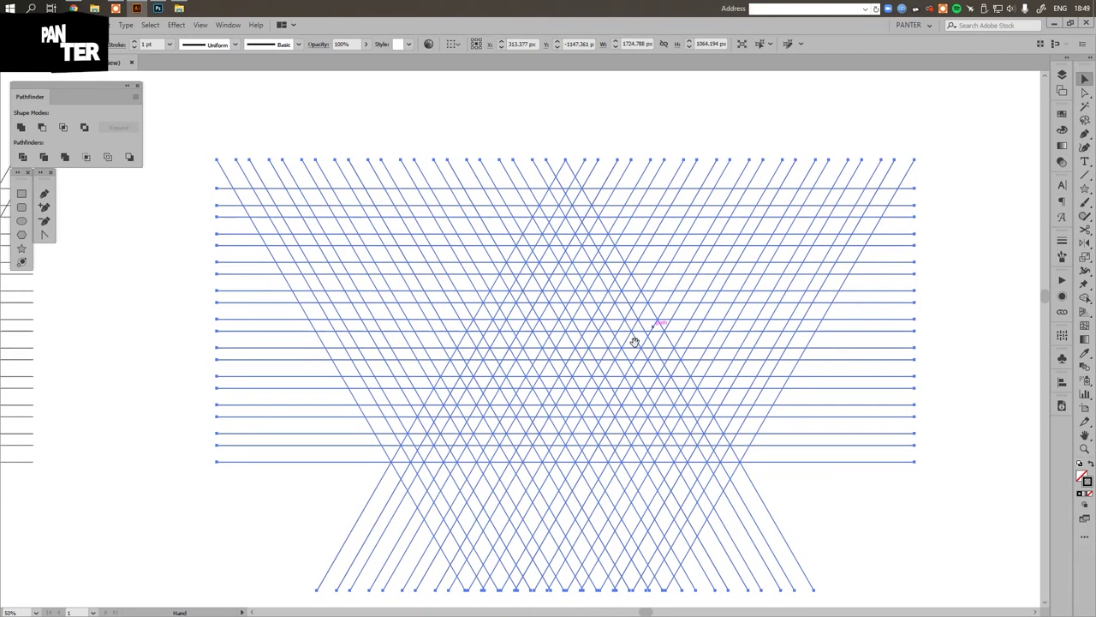
drag(634, 343, 614, 356)
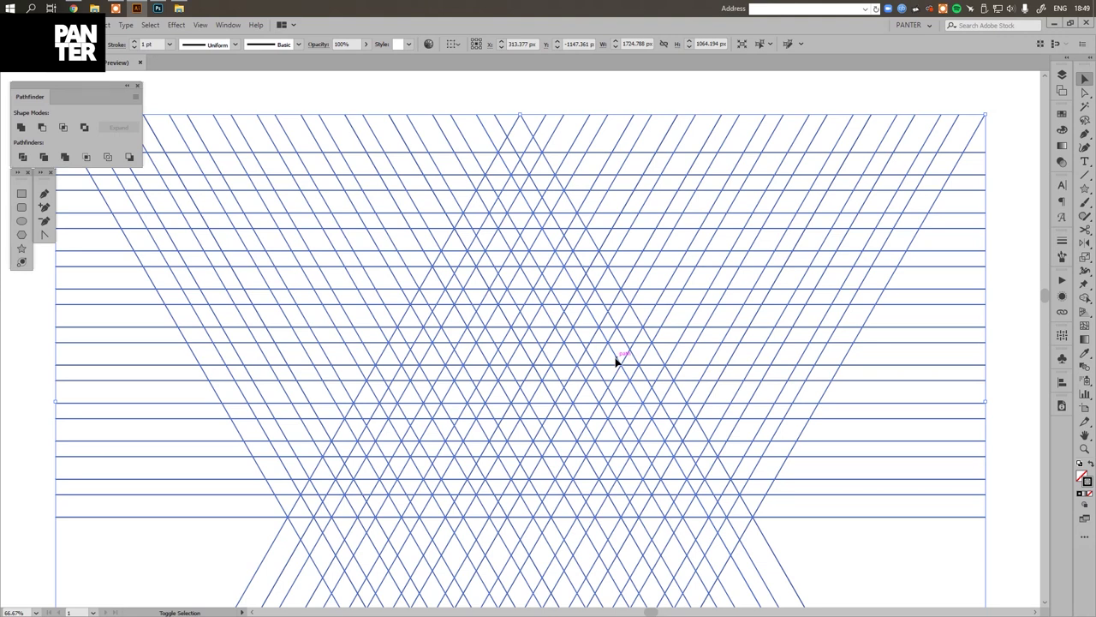
Step: With Shape Builder, merge cells along the left, right and bottom diagonal strips
key(shift+m)
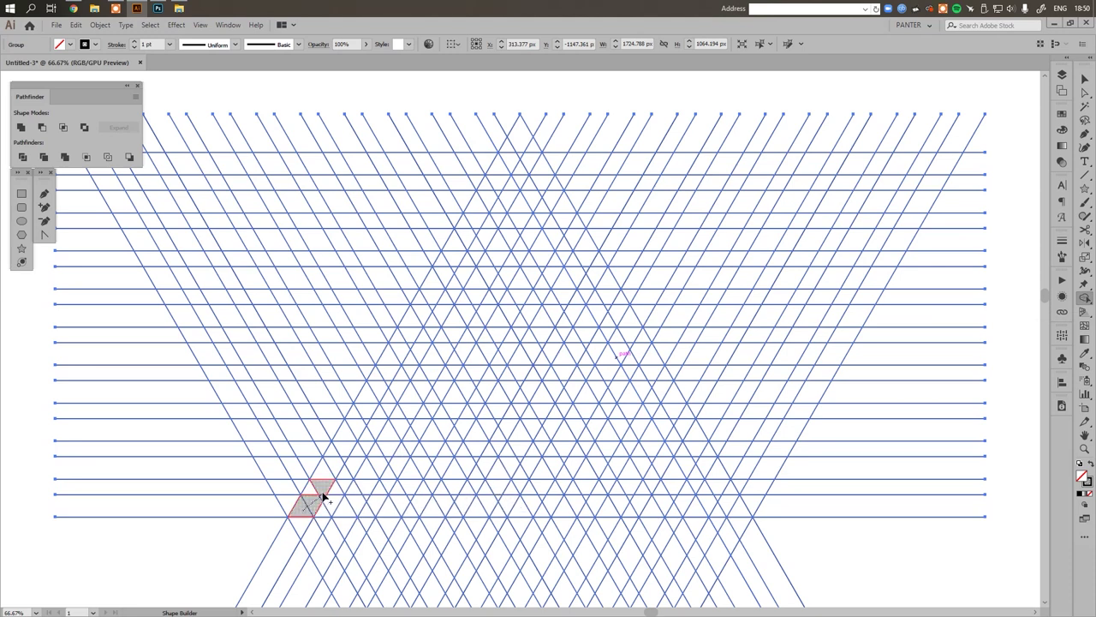
mouse_move(322, 495)
mouse_down()
mouse_move(518, 144)
mouse_move(538, 185)
mouse_move(478, 296)
mouse_up()
drag(458, 334, 348, 512)
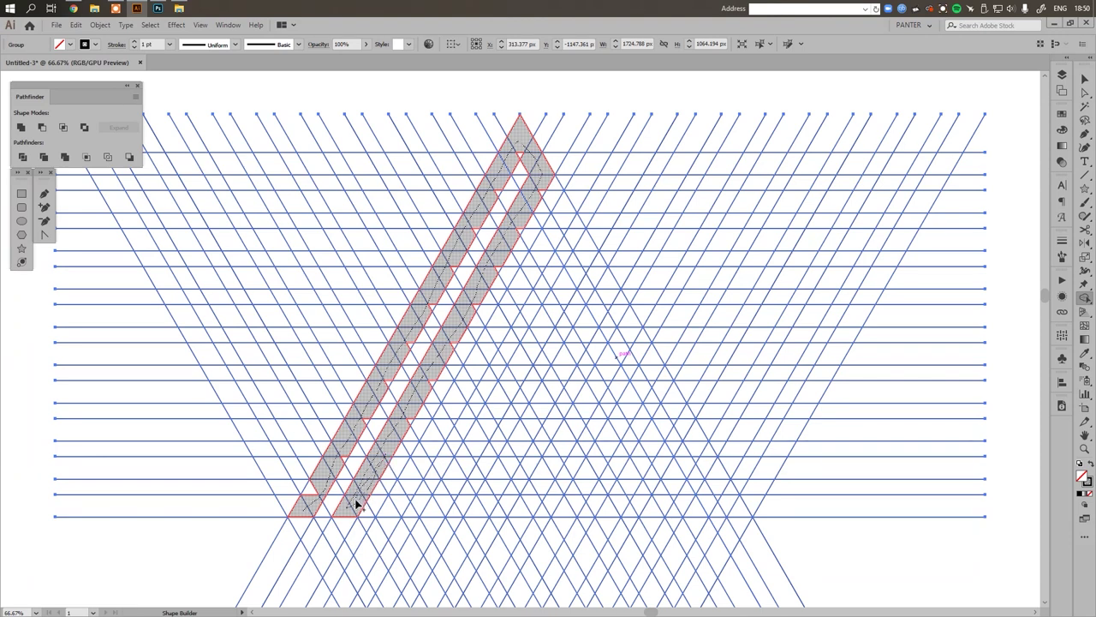
mouse_move(375, 507)
mouse_down()
mouse_move(718, 508)
mouse_move(692, 435)
mouse_move(565, 212)
mouse_move(670, 472)
mouse_move(553, 470)
mouse_move(442, 437)
mouse_move(522, 286)
mouse_move(540, 325)
mouse_move(480, 437)
mouse_move(597, 433)
mouse_move(565, 365)
mouse_move(546, 398)
mouse_up()
drag(519, 150, 428, 318)
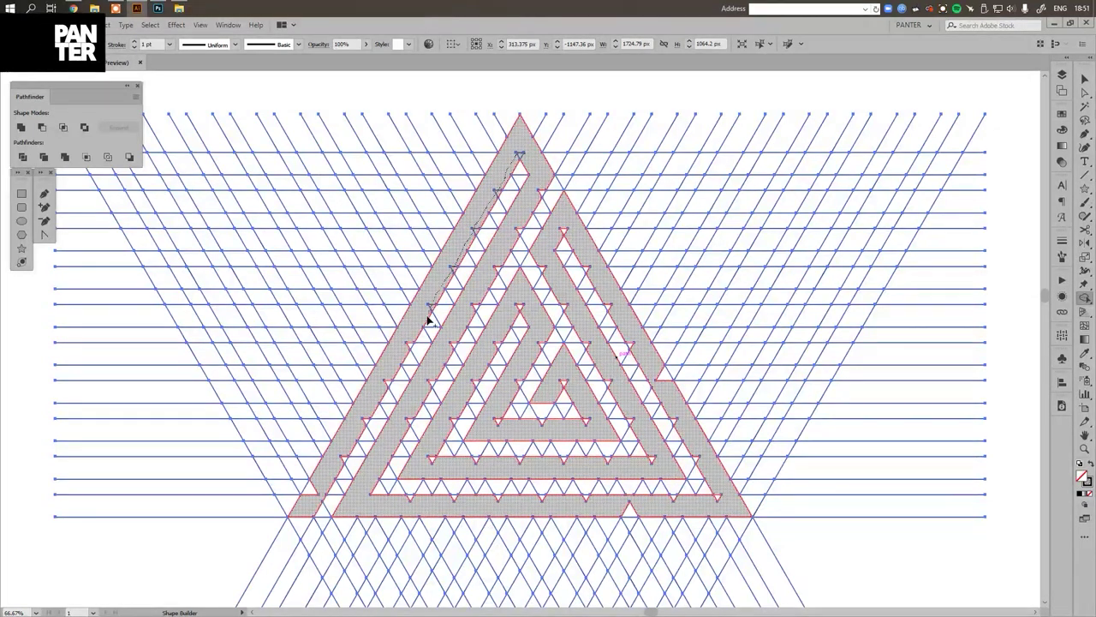
Step: Merge the outer and inner left, bottom and right strips into the spiral band
drag(360, 423, 366, 435)
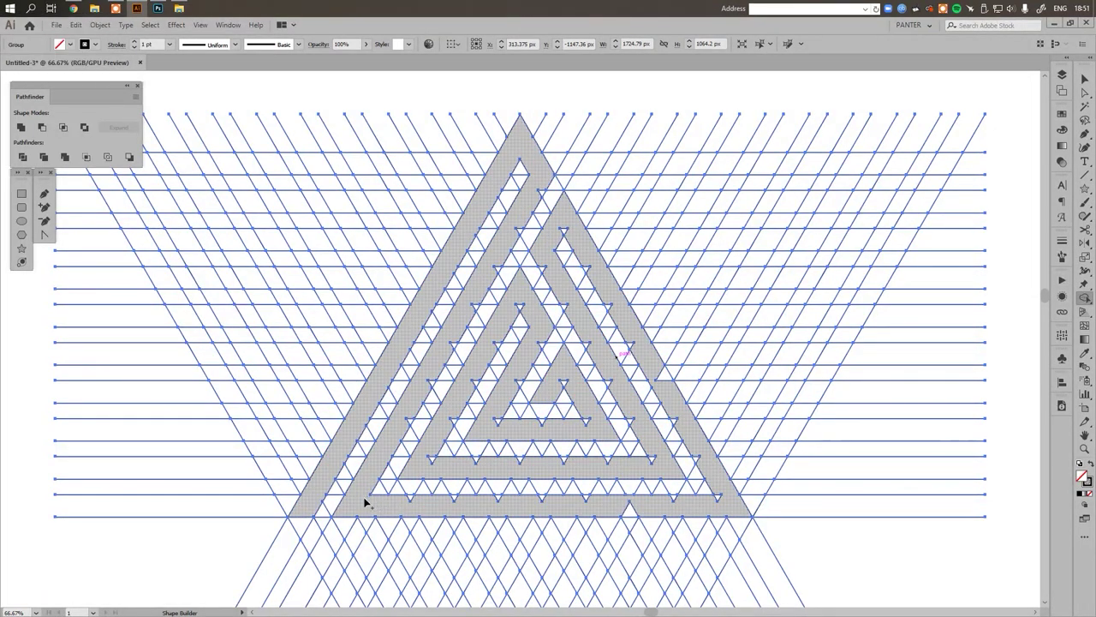
drag(365, 502, 726, 511)
drag(700, 459, 674, 422)
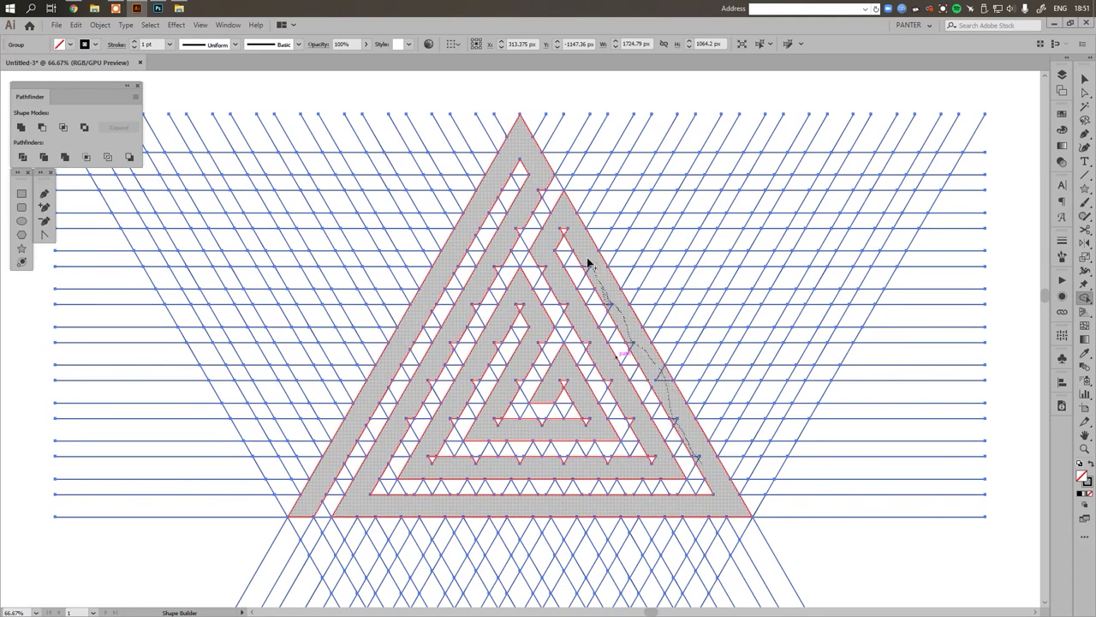
drag(589, 264, 565, 240)
mouse_move(541, 185)
mouse_down()
mouse_move(425, 395)
mouse_move(445, 462)
mouse_up()
drag(493, 473, 663, 470)
drag(633, 420, 561, 287)
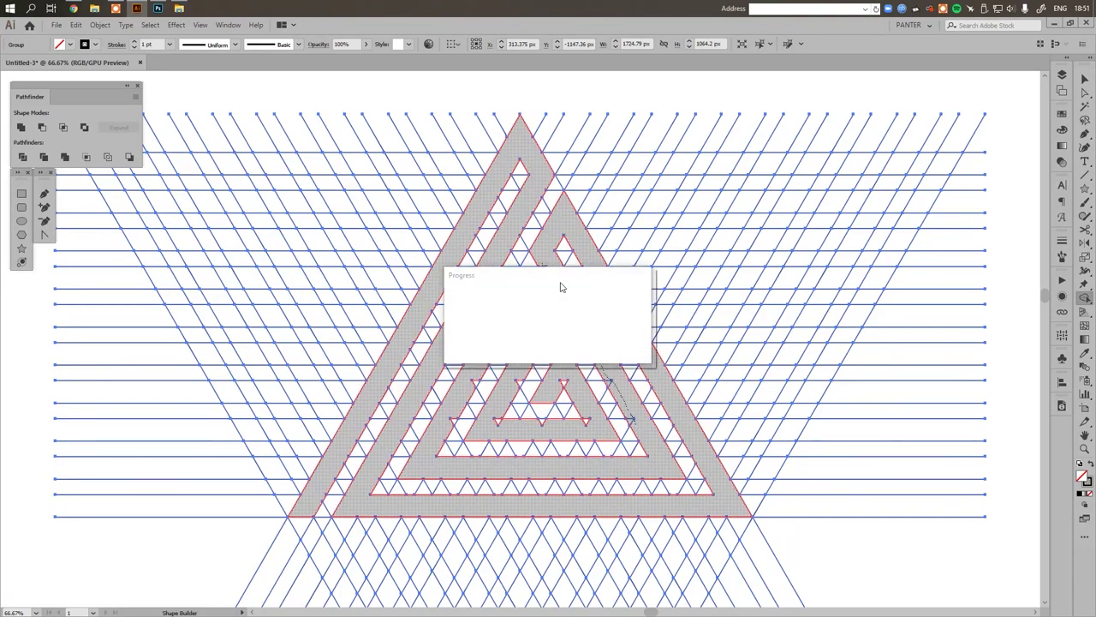
key(ctrl+plus)
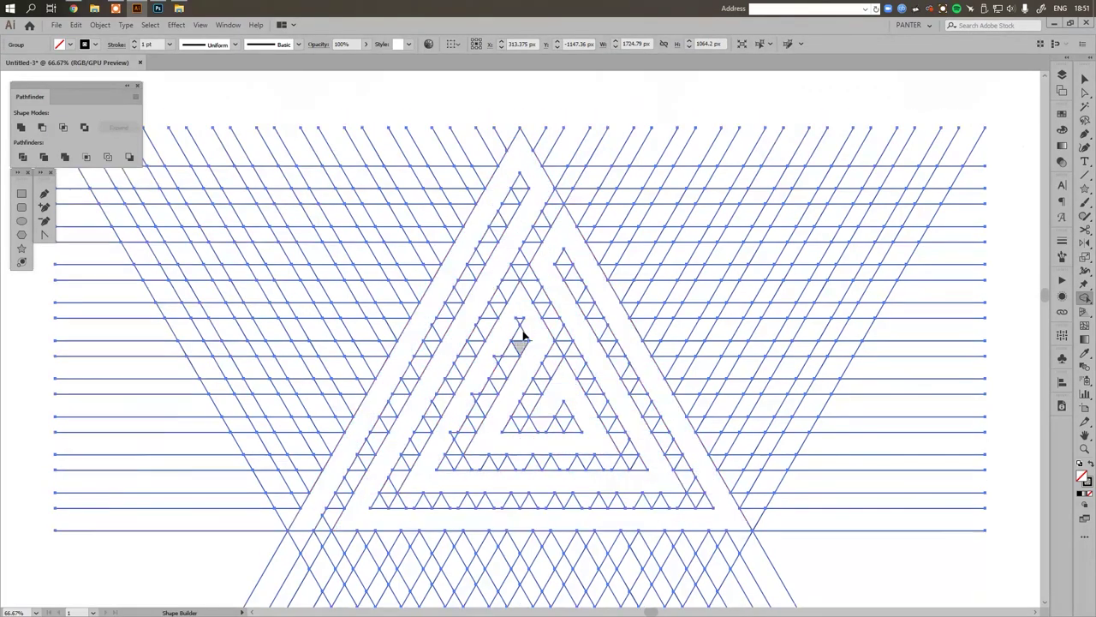
Step: Merge the last inner left strip into the spiral and fit all artwork in view
mouse_move(567, 205)
mouse_down()
mouse_move(408, 471)
mouse_move(397, 503)
mouse_up()
key(v)
key(ctrl+shift+a)
key(ctrl+0)
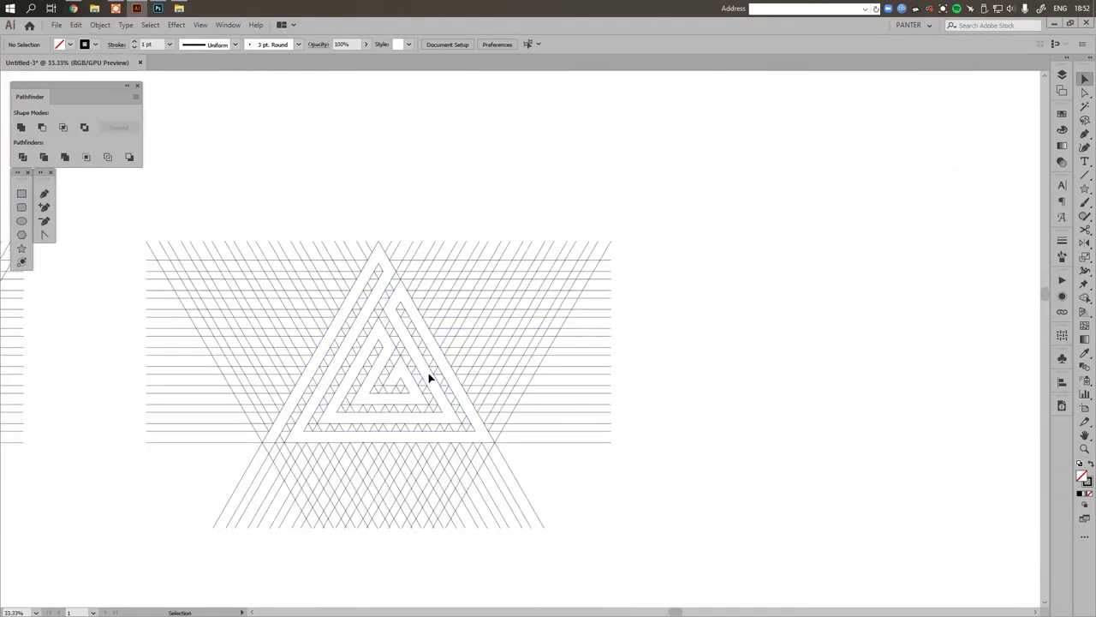
Step: Ungroup the line-art groups so the spiral path is separate
click(435, 372)
right_click(435, 373)
click(477, 465)
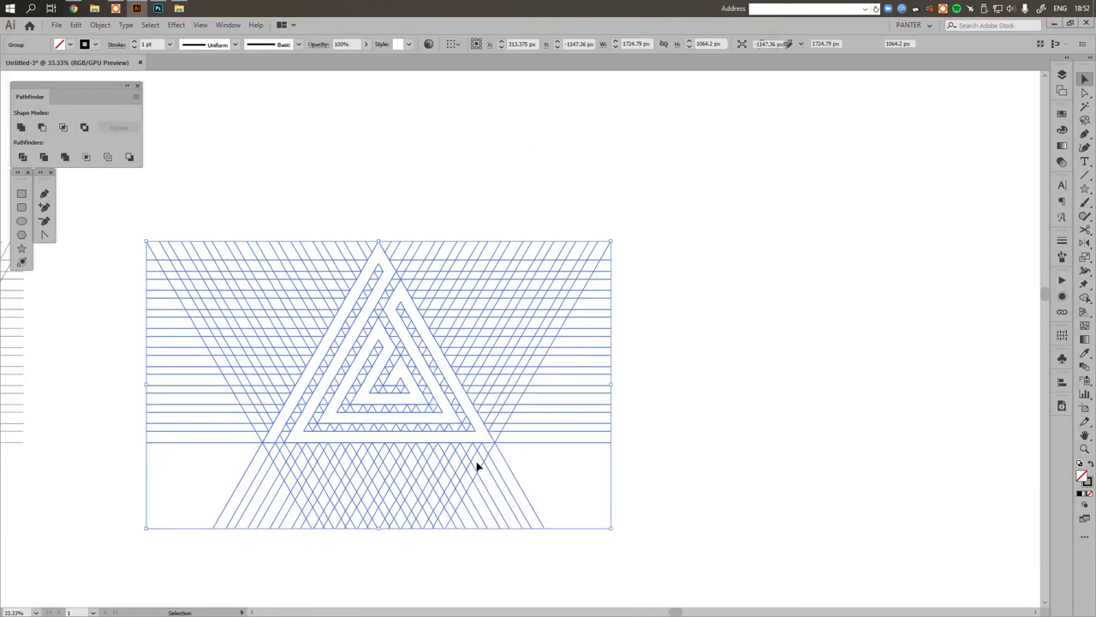
right_click(461, 371)
click(505, 452)
click(545, 468)
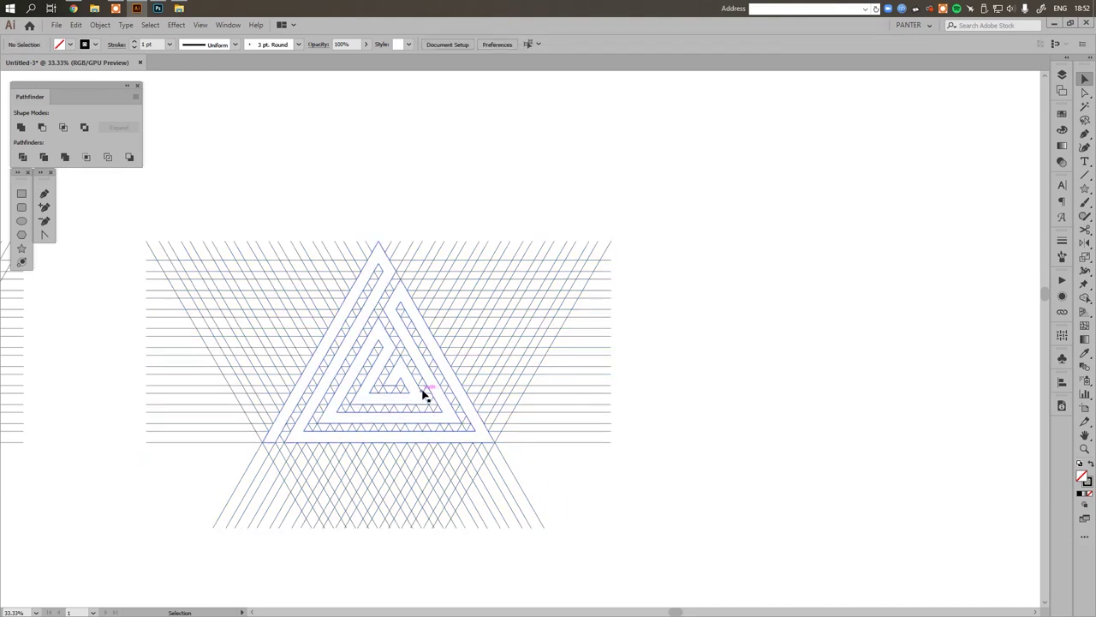
click(421, 391)
right_click(423, 392)
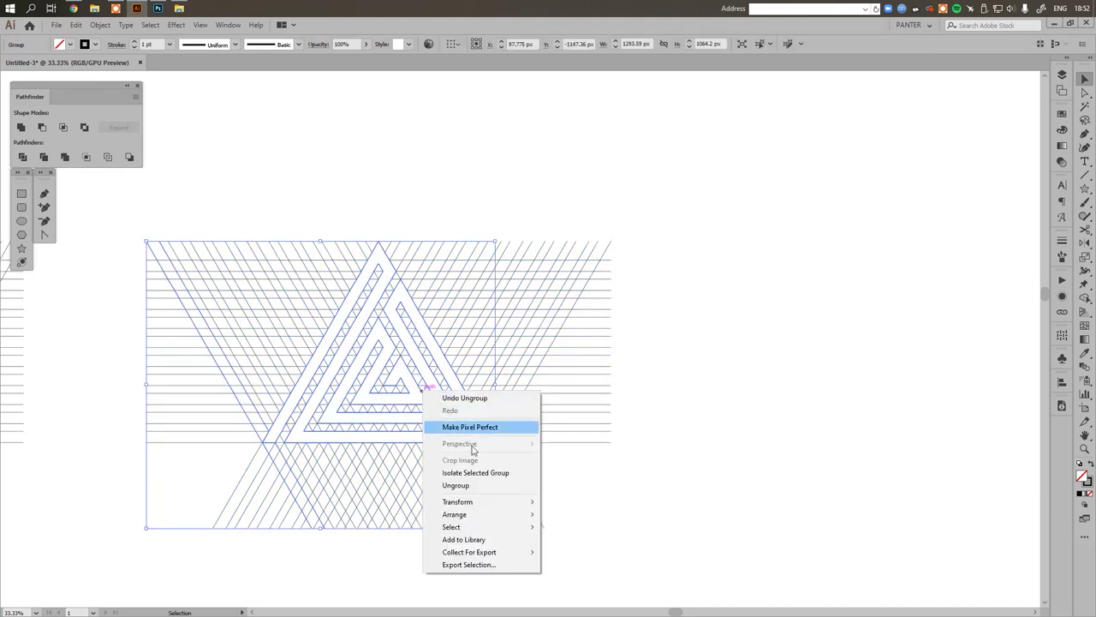
click(454, 476)
click(479, 430)
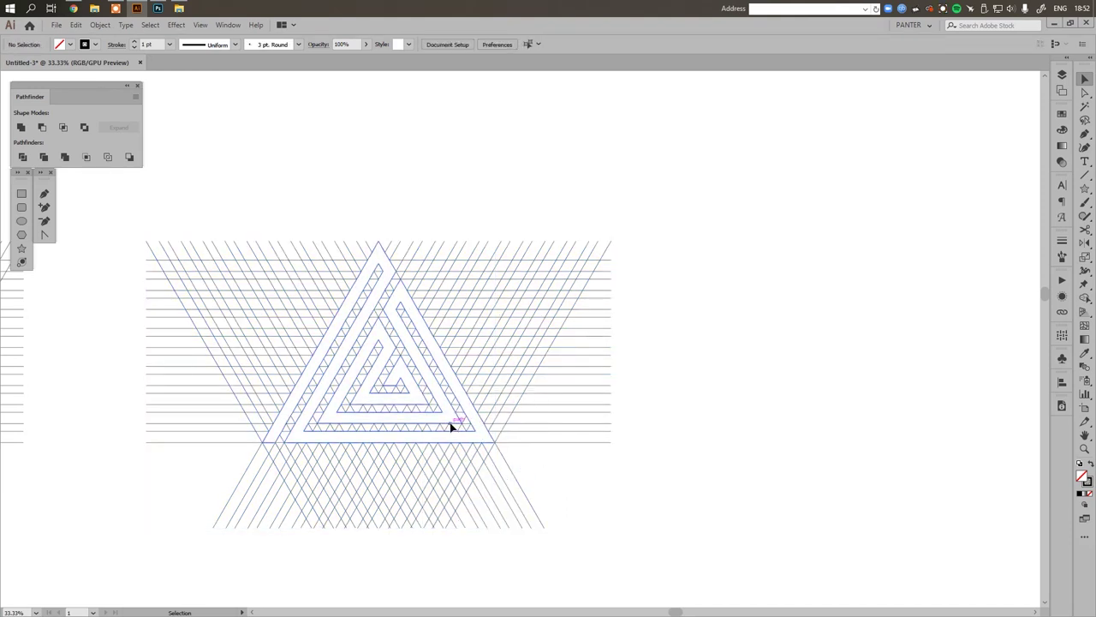
Step: Alt-drag a copy of the spiral outline to the right of the grid
click(453, 425)
scroll(386, 404, up, 1)
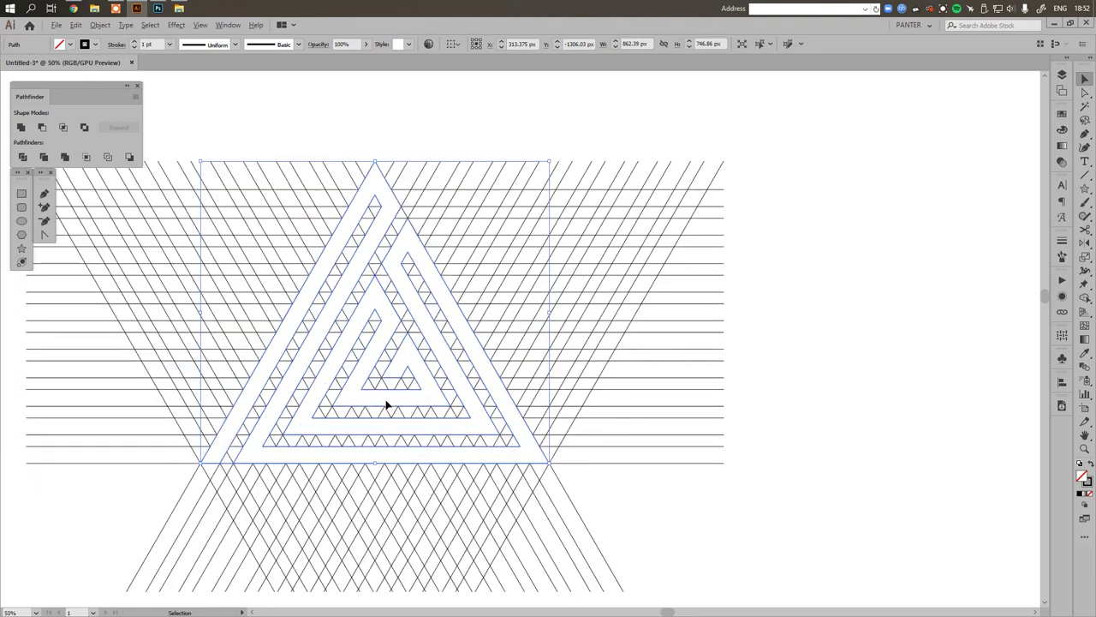
scroll(386, 404, down, 1)
scroll(403, 394, right, 2)
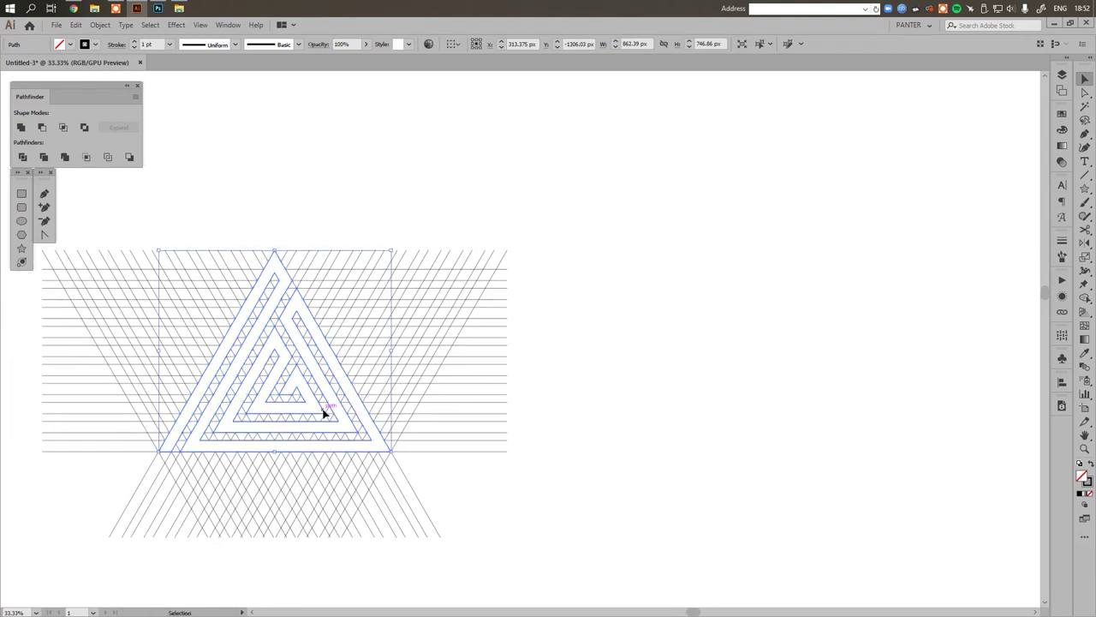
drag(324, 414, 783, 414)
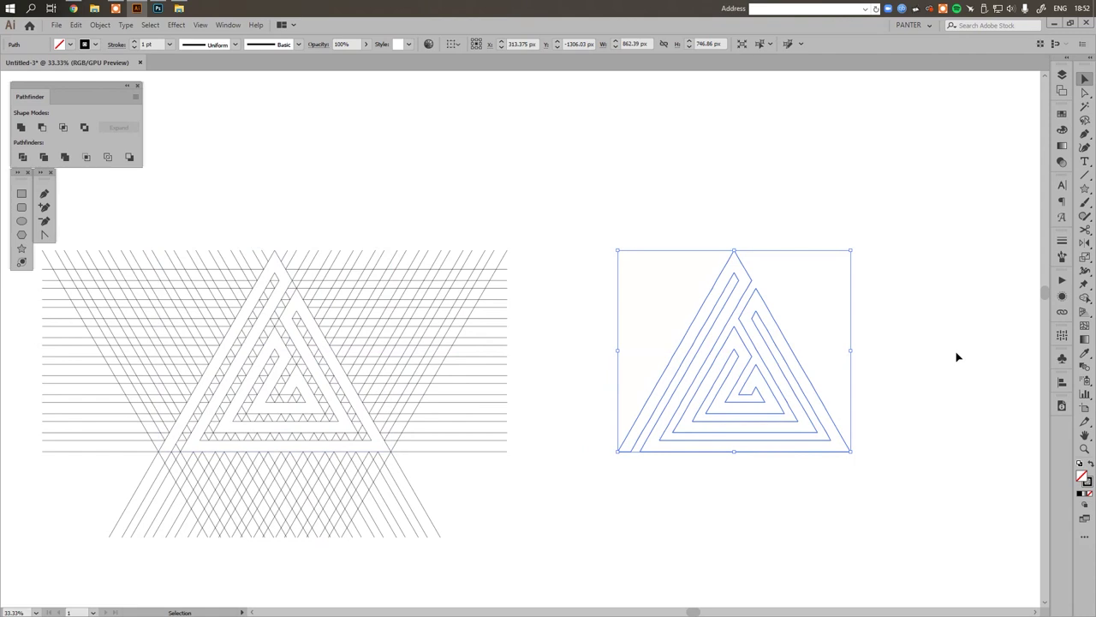
click(958, 357)
drag(880, 355, 793, 347)
Step: Alt-drag another spiral copy farther right and centre it in view
scroll(753, 343, right, 3)
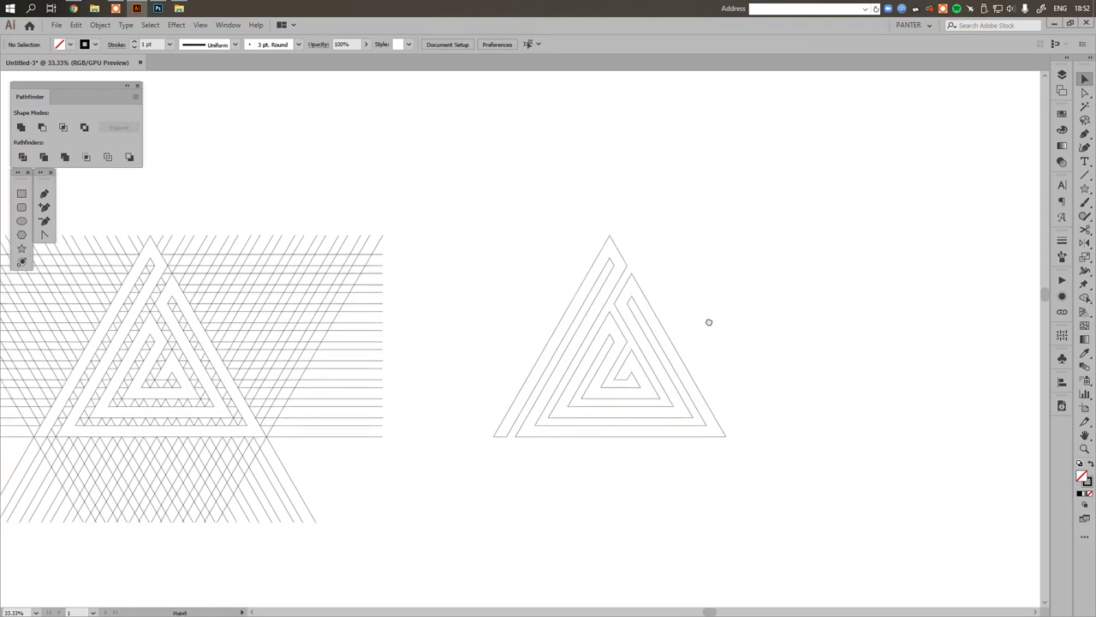
click(481, 330)
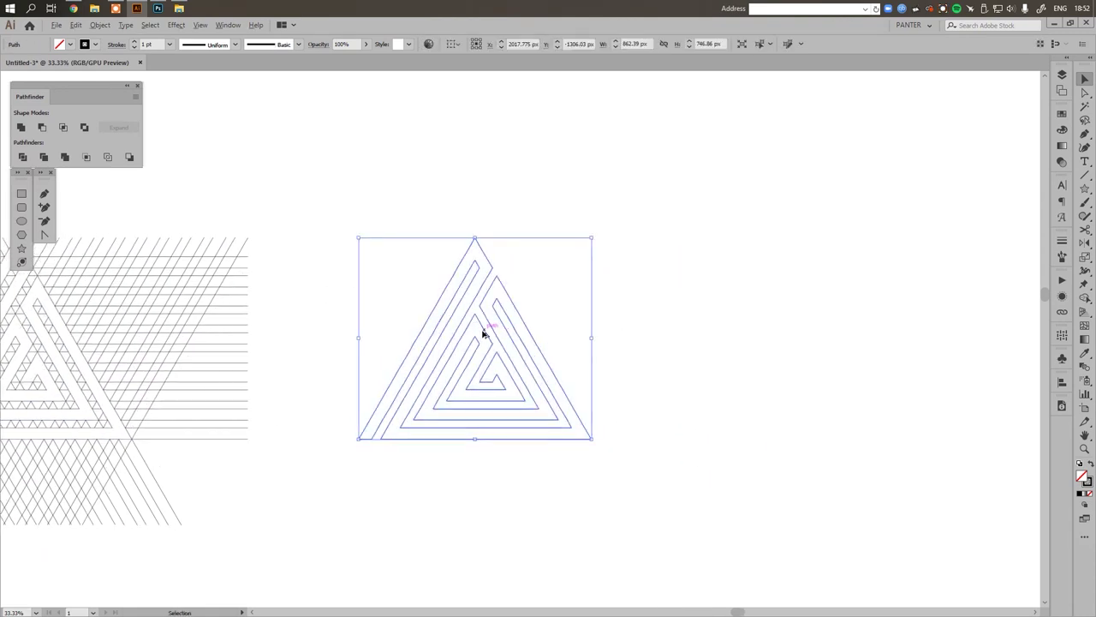
drag(483, 334, 827, 362)
key(ctrl+equal)
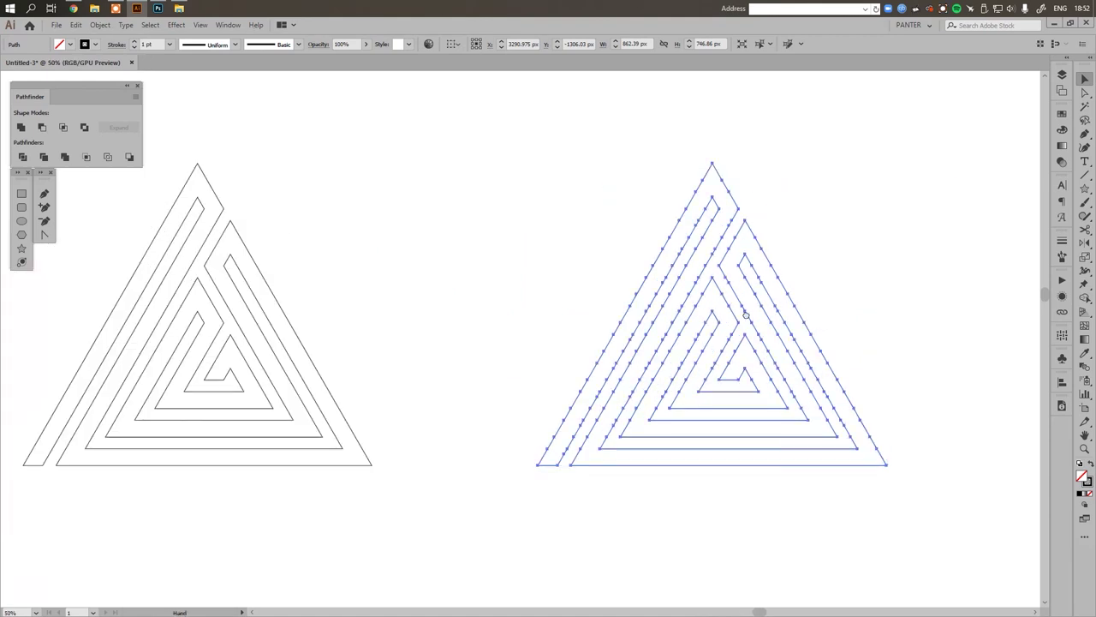
mouse_move(746, 316)
mouse_down()
mouse_move(579, 304)
mouse_move(662, 323)
mouse_up()
Step: Swap stroke to fill with Shift+X for a solid black spiral, moved 333 px right
key(shift+x)
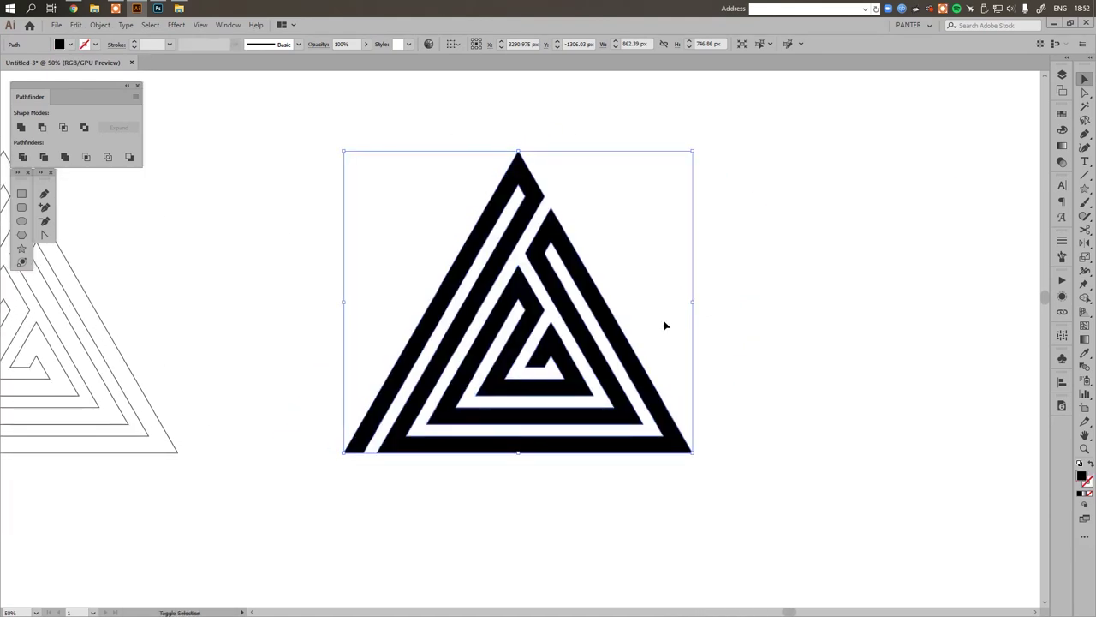
drag(739, 332, 757, 340)
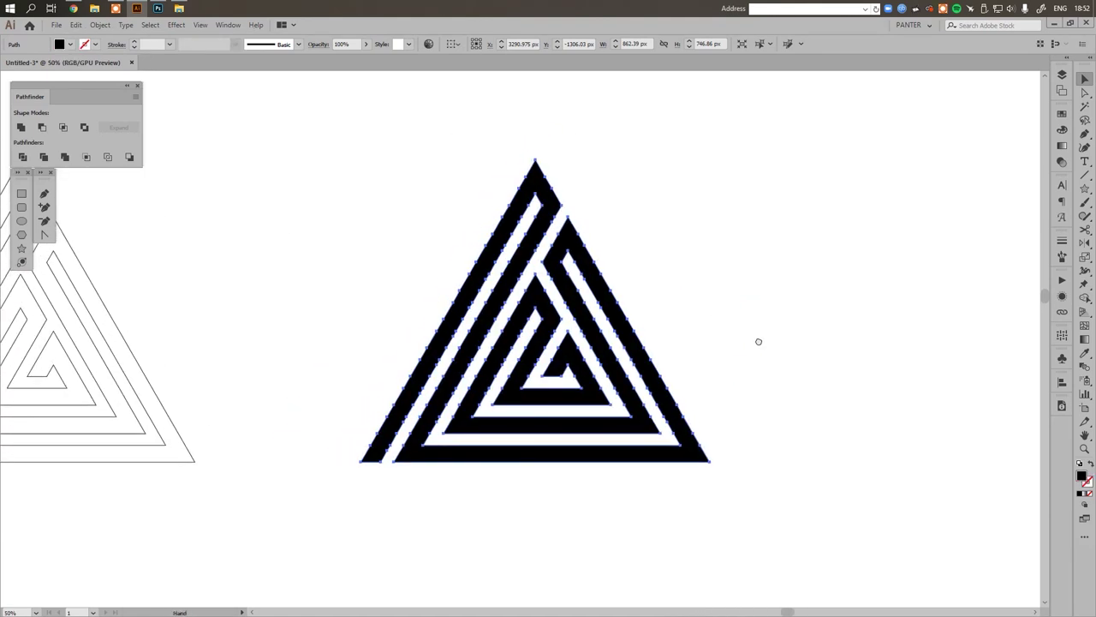
drag(635, 370, 778, 373)
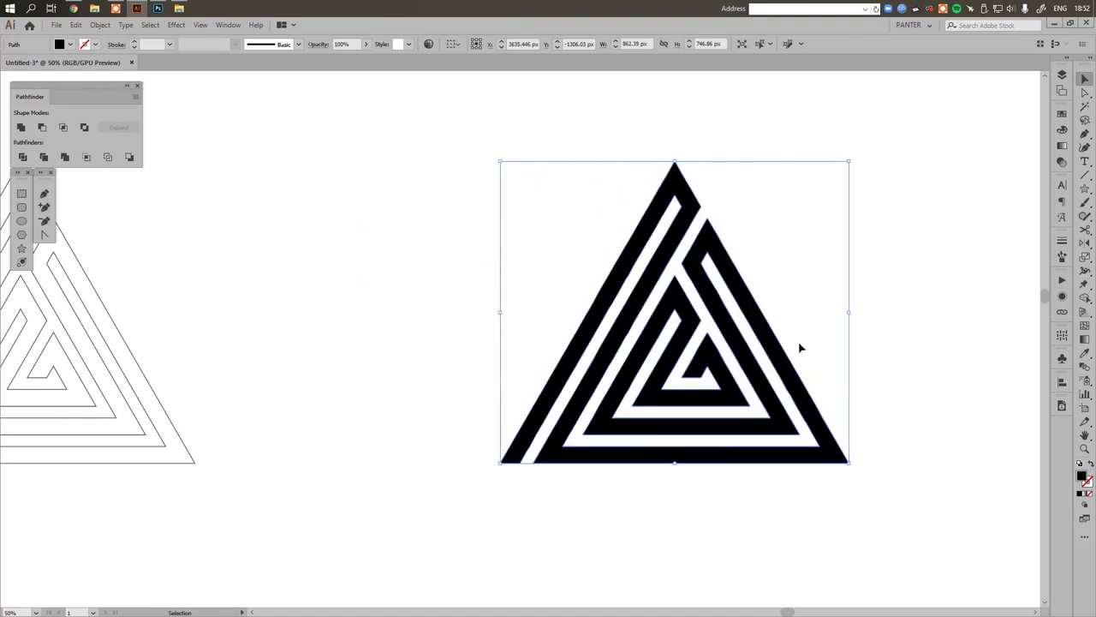
scroll(809, 335, up, 1)
drag(827, 330, 761, 356)
key(ctrl+shift+a)
key(ctrl+minus)
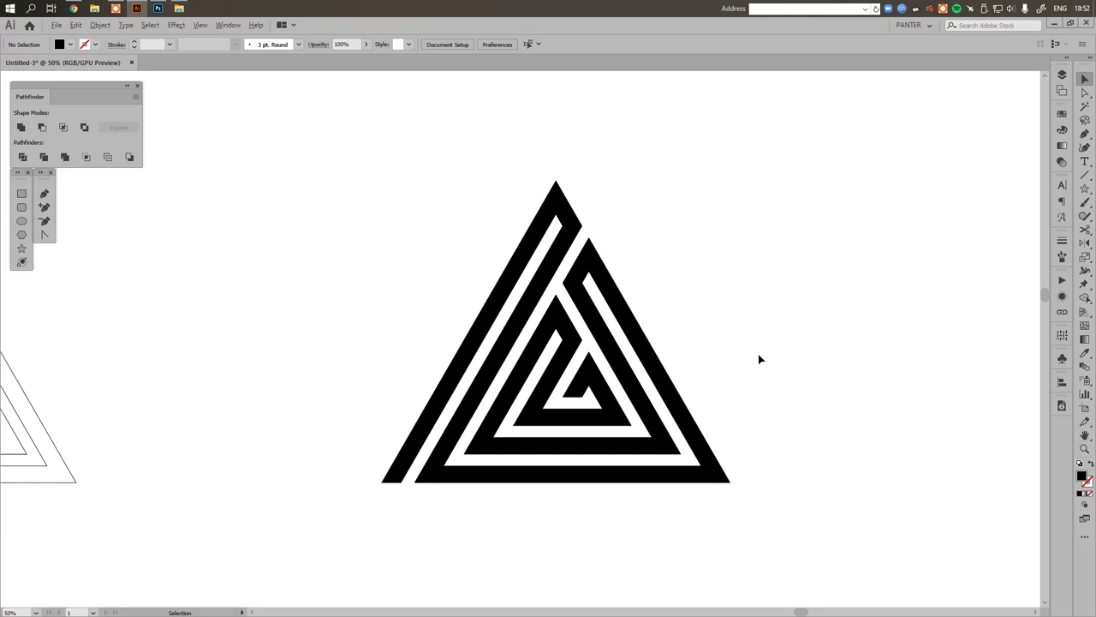
Step: Alt-drag a copy of the black spiral to the right and rotate it 180°
key(ctrl+minus)
click(394, 399)
drag(412, 349, 771, 349)
drag(891, 211, 744, 504)
click(744, 505)
Step: Review all the grid and spiral stages in Outline view, panning across the canvas
drag(826, 396, 827, 426)
scroll(827, 426, down, 4)
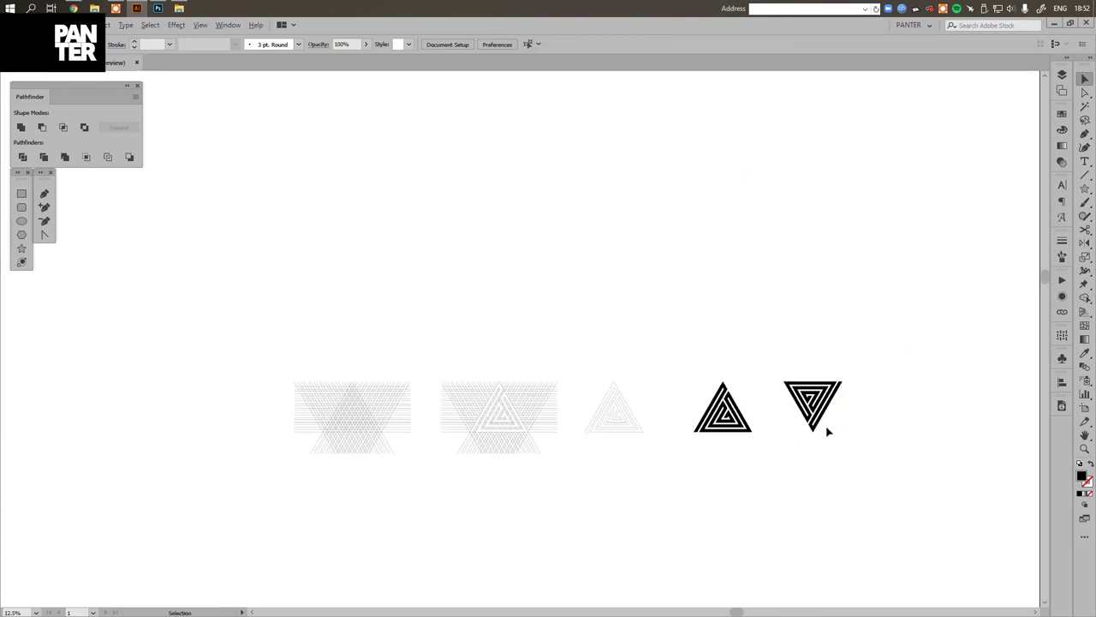
scroll(531, 419, up, 3)
key(ctrl+y)
key(ctrl+y)
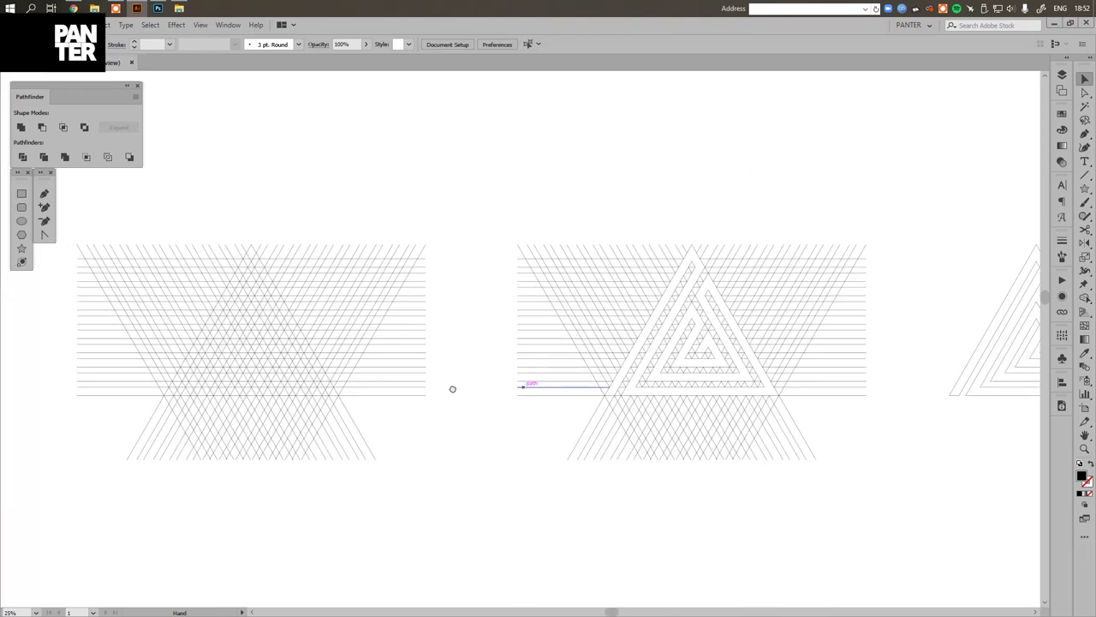
scroll(210, 377, up, 2)
drag(210, 376, 411, 415)
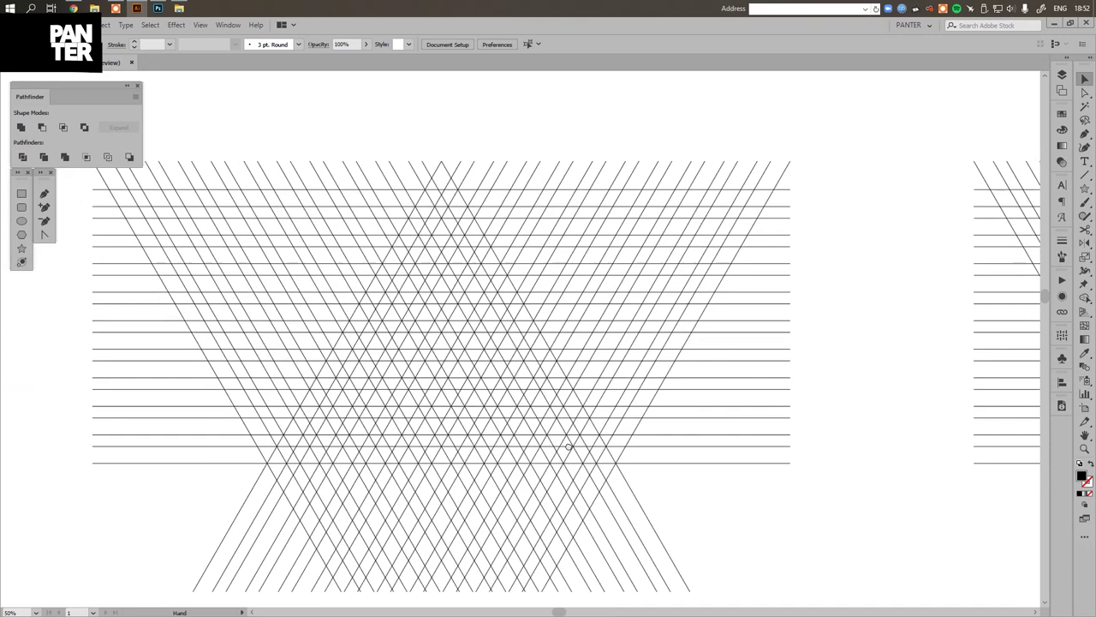
drag(549, 463, 475, 426)
scroll(681, 417, down, 2)
drag(778, 420, 570, 386)
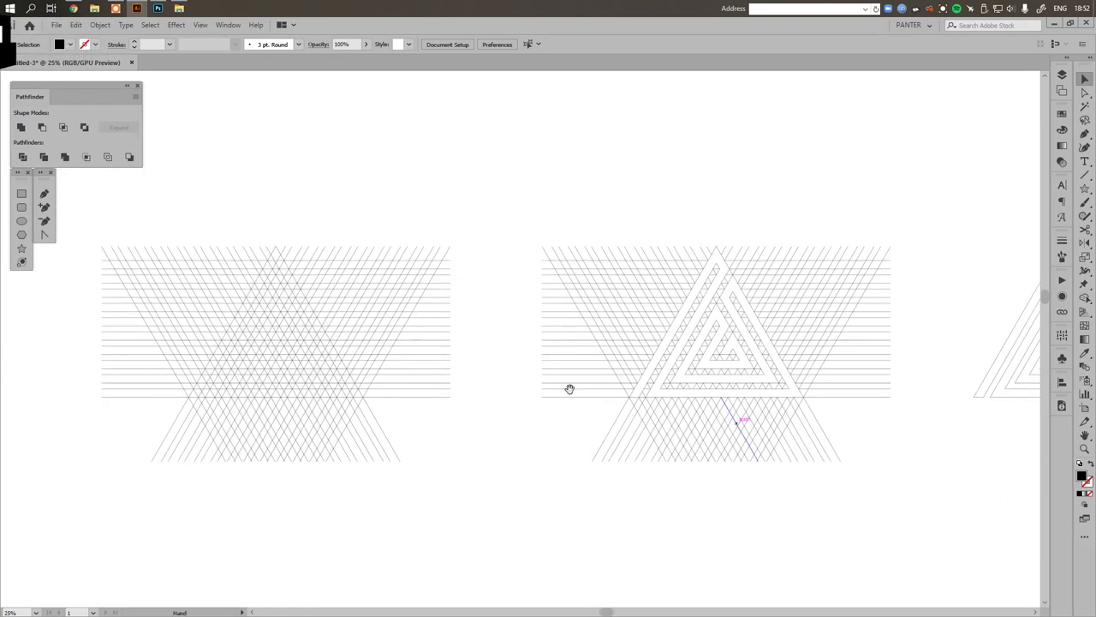
scroll(831, 420, up, 2)
drag(763, 437, 759, 441)
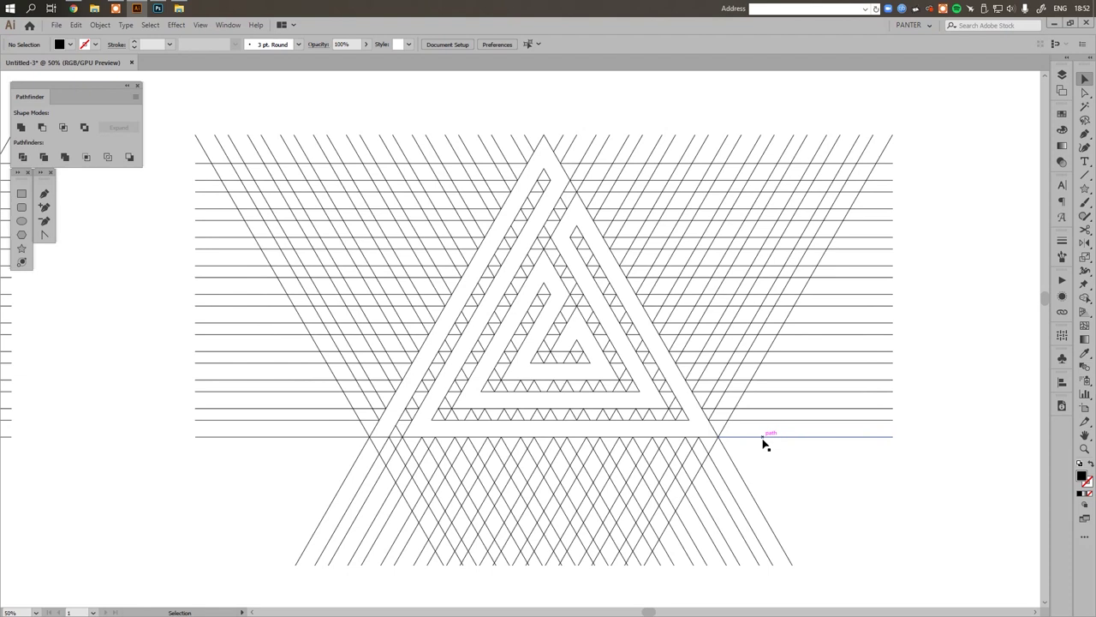